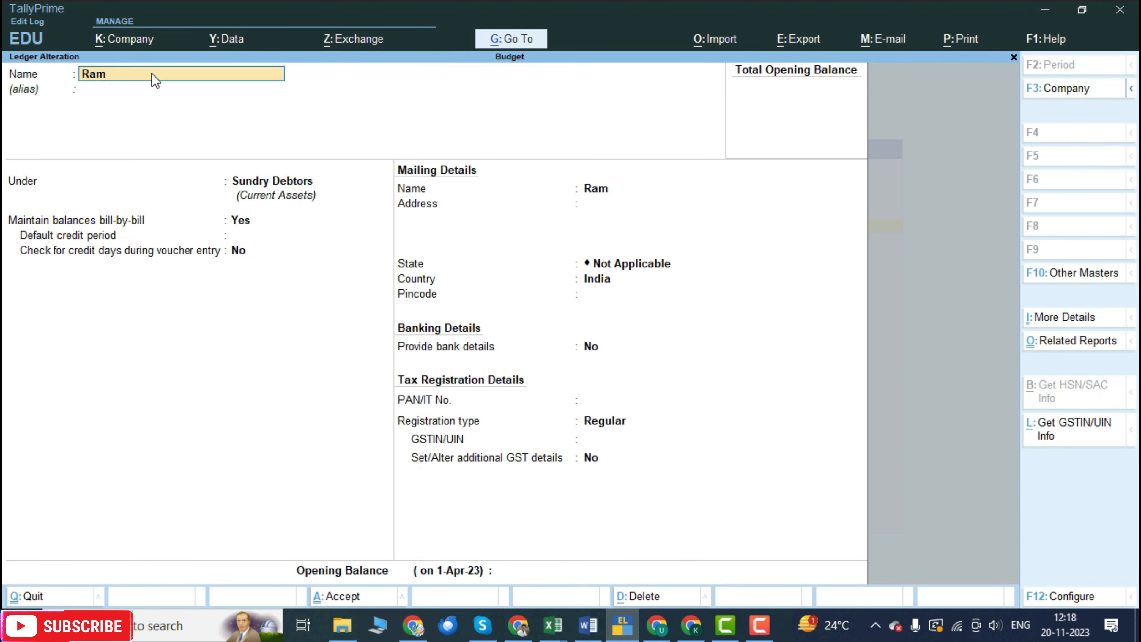
Step: Turn on Provide Credit Limits in the ledger configuration, leaving the other options as they are
{"action": "key", "text": "Return"}
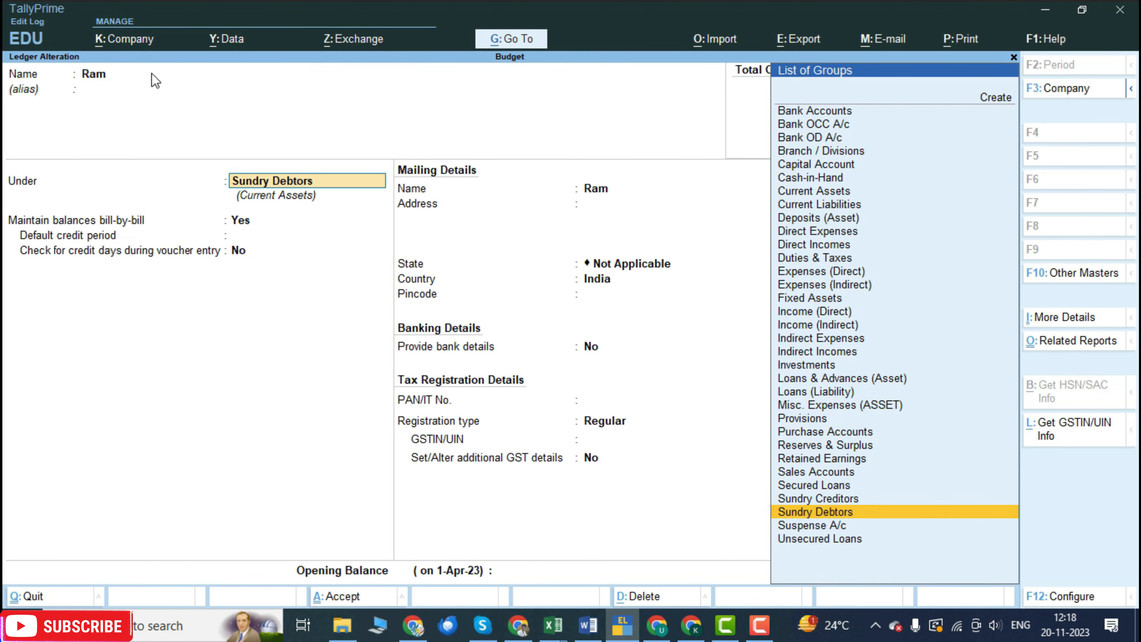
{"action": "key", "text": "F12"}
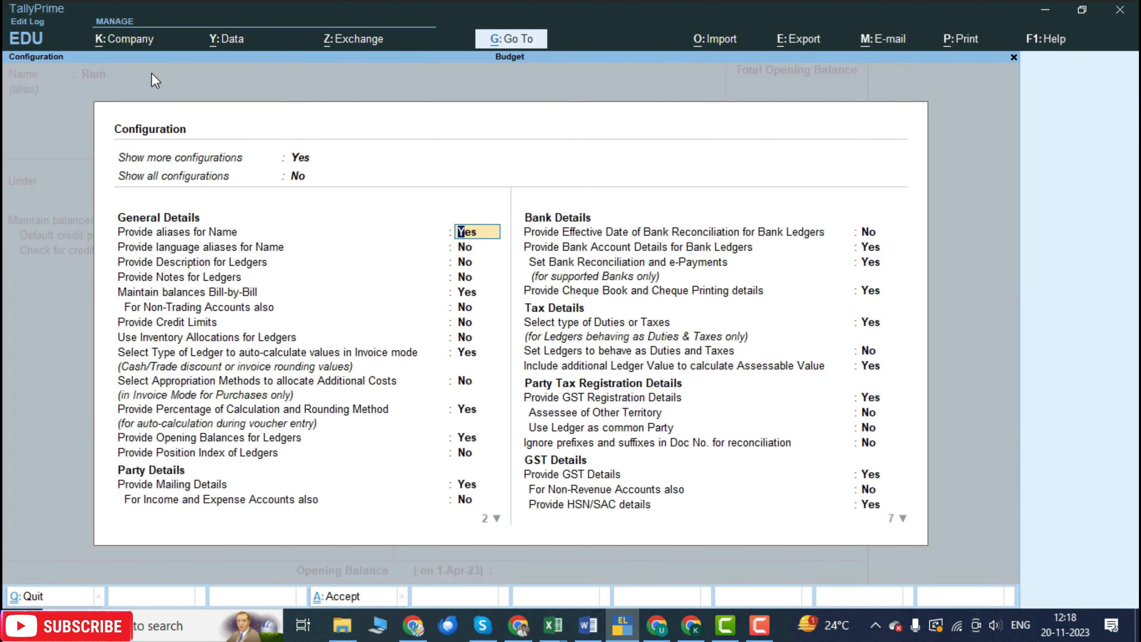
{"action": "key", "text": "Down"}
{"action": "key", "text": "Down"}
{"action": "key", "text": "Down"}
{"action": "key", "text": "Down"}
{"action": "key", "text": "Down"}
{"action": "key", "text": "Down"}
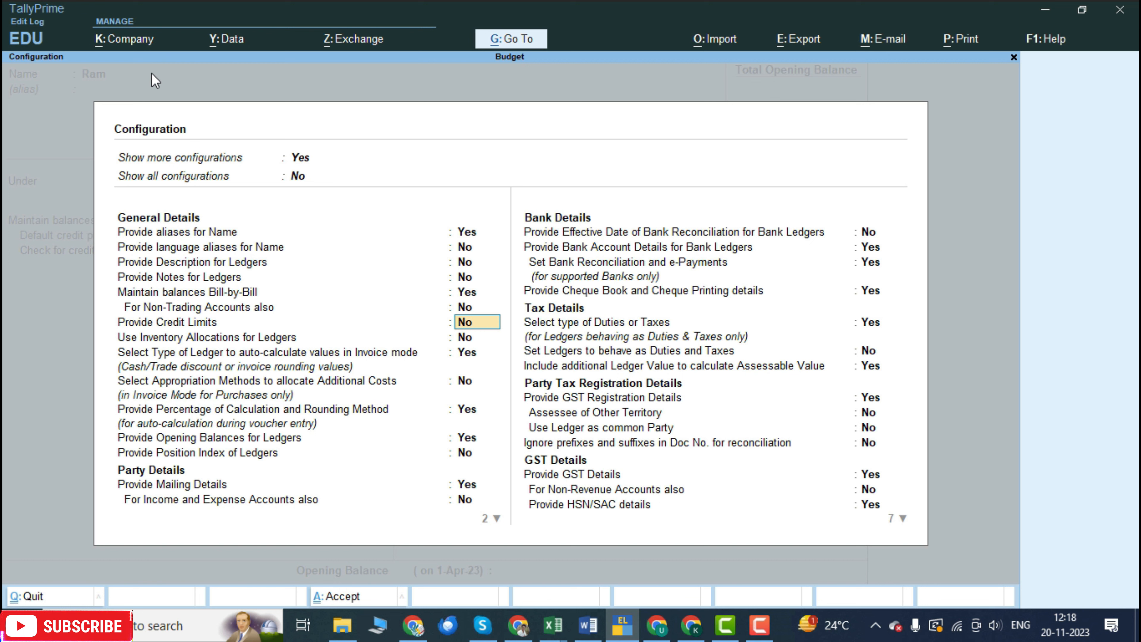
{"action": "type", "text": "y"}
{"action": "key", "text": "Return"}
{"action": "key", "text": "Return"}
{"action": "key", "text": "Return"}
{"action": "key", "text": "Return"}
{"action": "key", "text": "Return"}
{"action": "key", "text": "Return"}
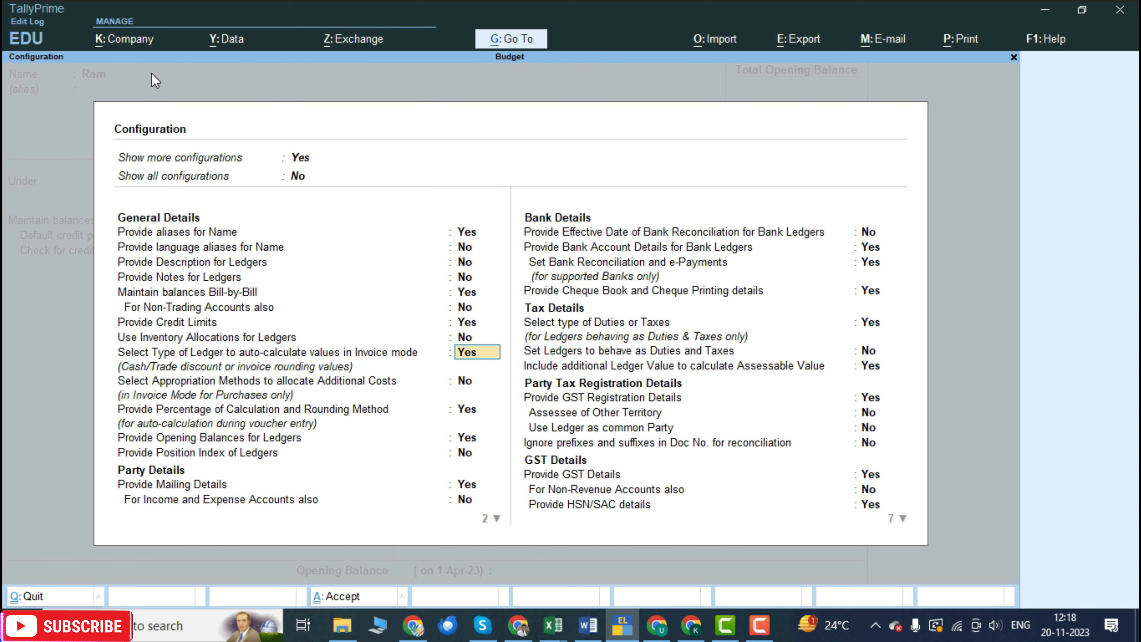
{"action": "key", "text": "Return"}
{"action": "key", "text": "Return"}
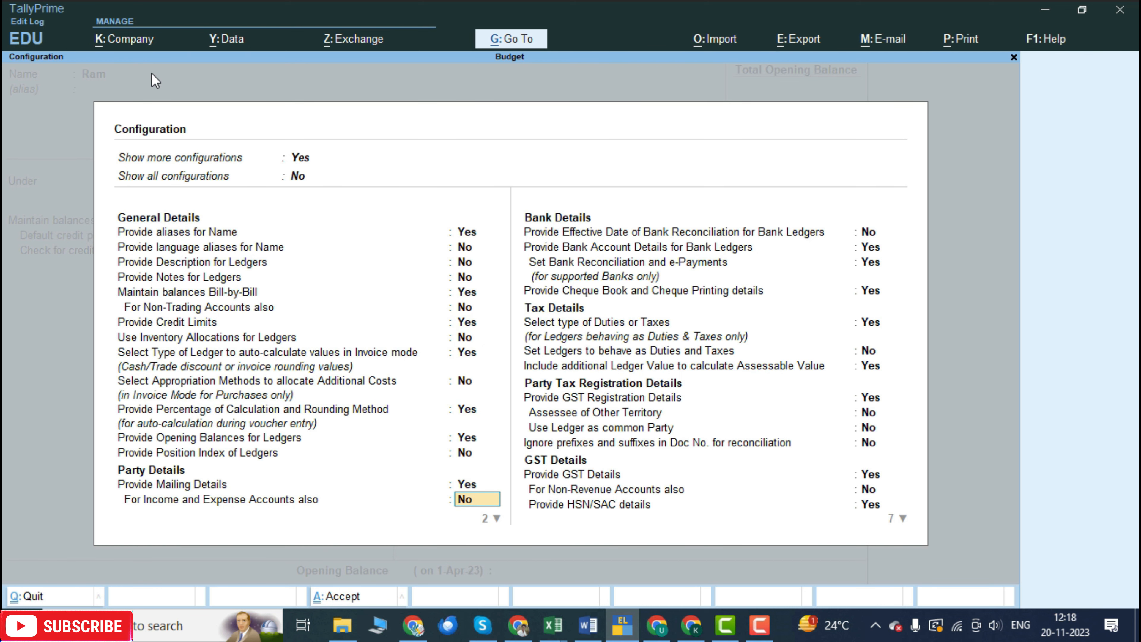
{"action": "key", "text": "Return"}
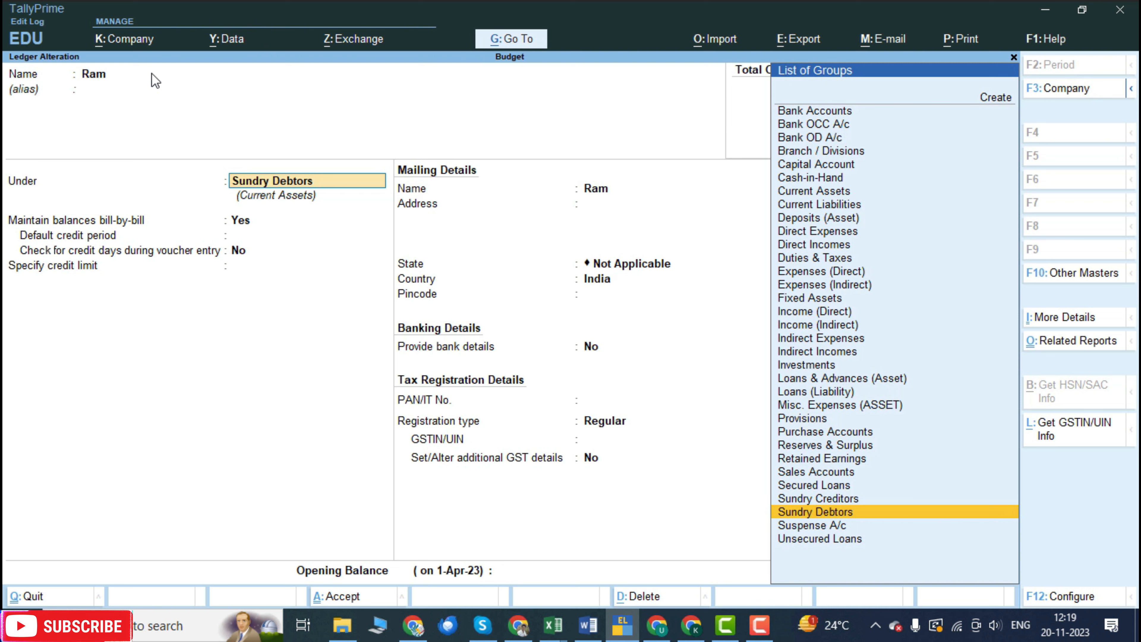
Step: Keep the ledger under Sundry Debtors with bill-by-bill balances, leave the credit period blank, and set its credit limit to 10,000
{"action": "key", "text": "Return"}
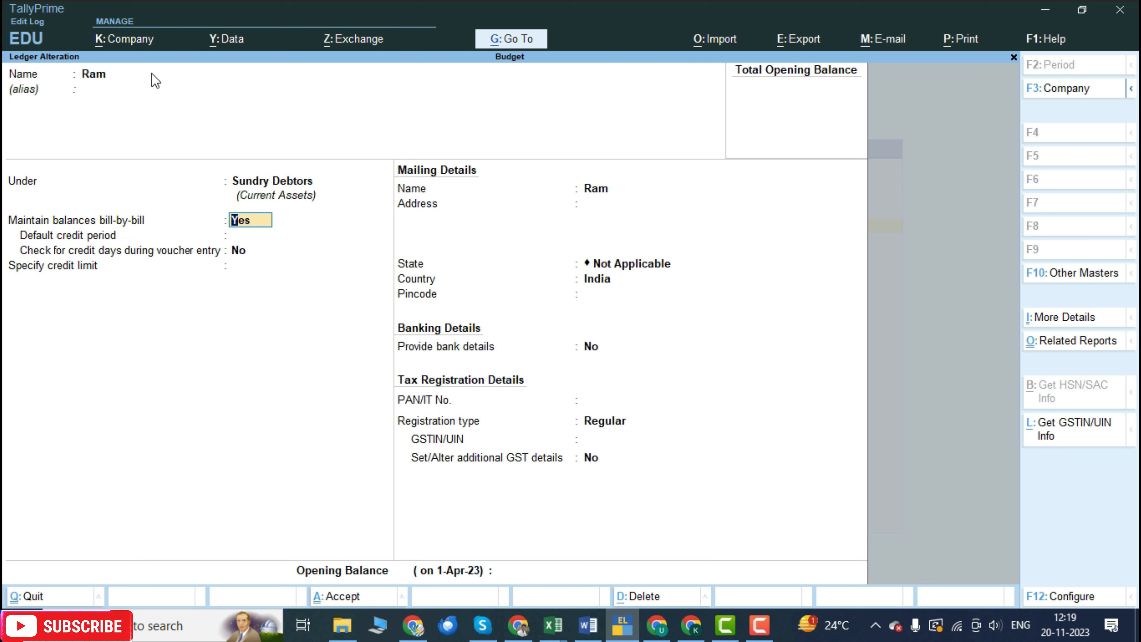
{"action": "key", "text": "Return"}
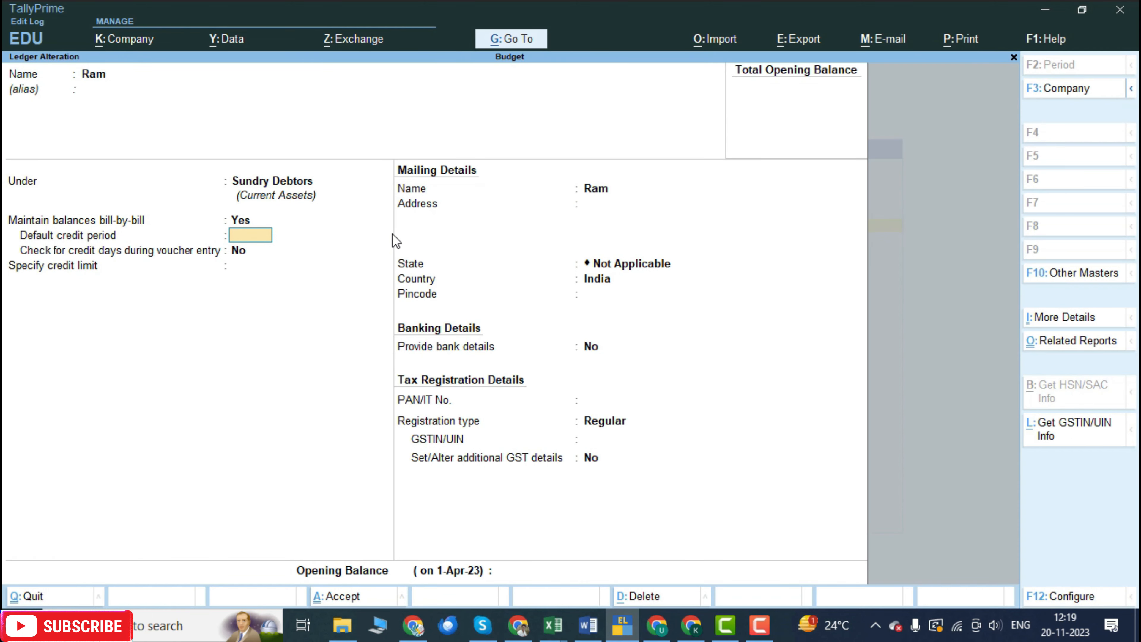
{"action": "key", "text": "Return"}
{"action": "key", "text": "Return"}
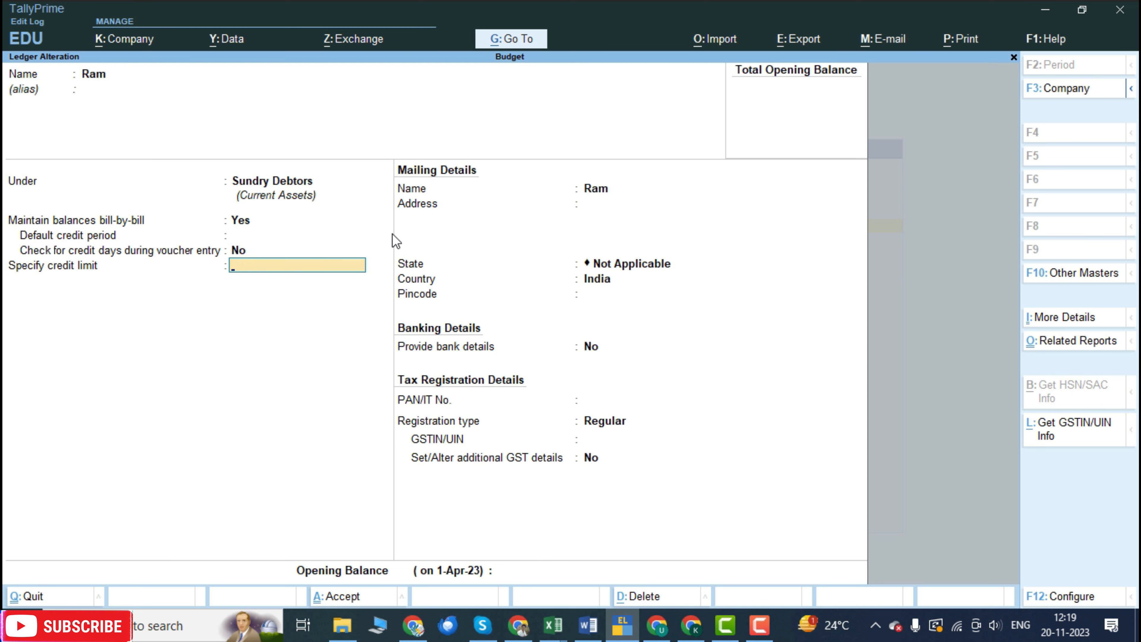
{"action": "type", "text": "10000"}
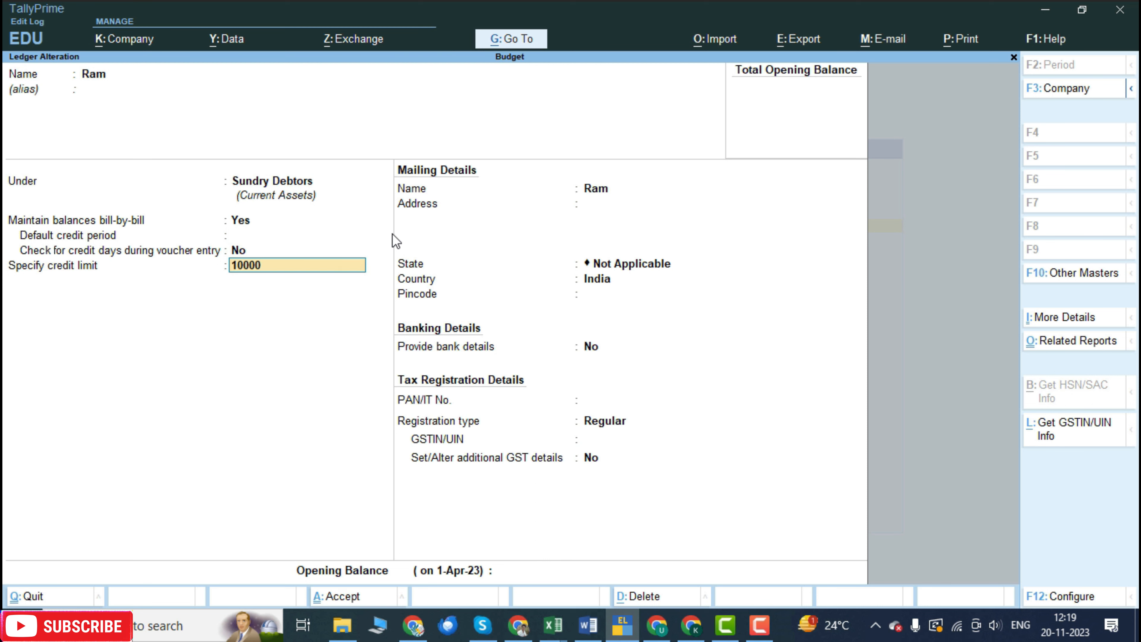
{"action": "key", "text": "Return"}
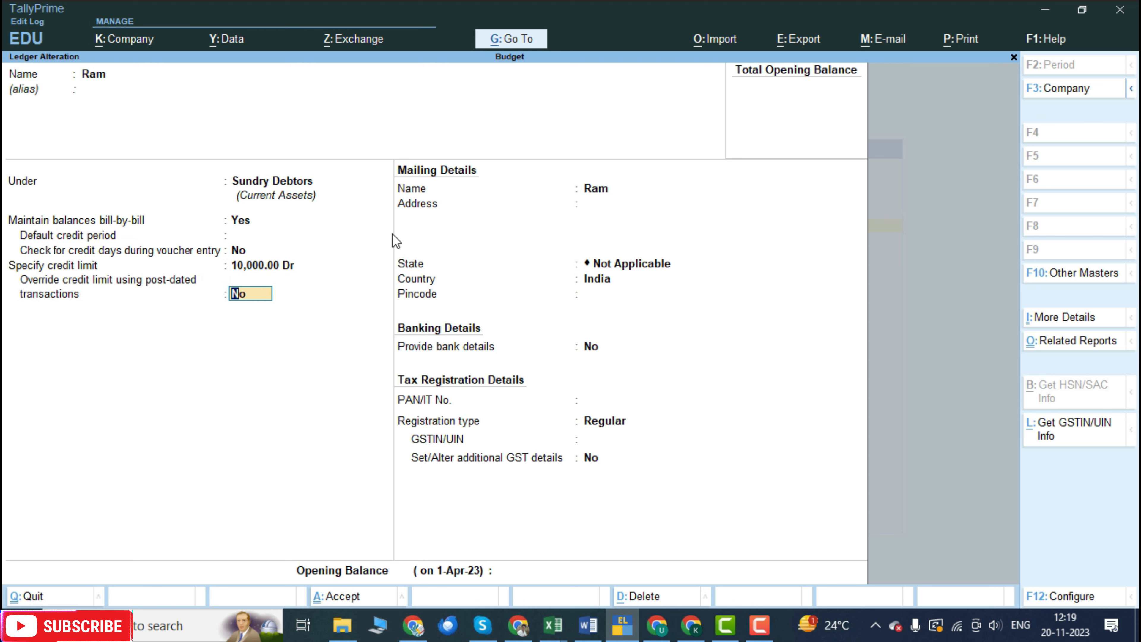
Step: Leave the post-dated credit limit override at No, keep the mailing details, and save the customer ledger
{"action": "key", "text": "Return"}
{"action": "key", "text": "Return"}
{"action": "key", "text": "Return"}
{"action": "key", "text": "Return"}
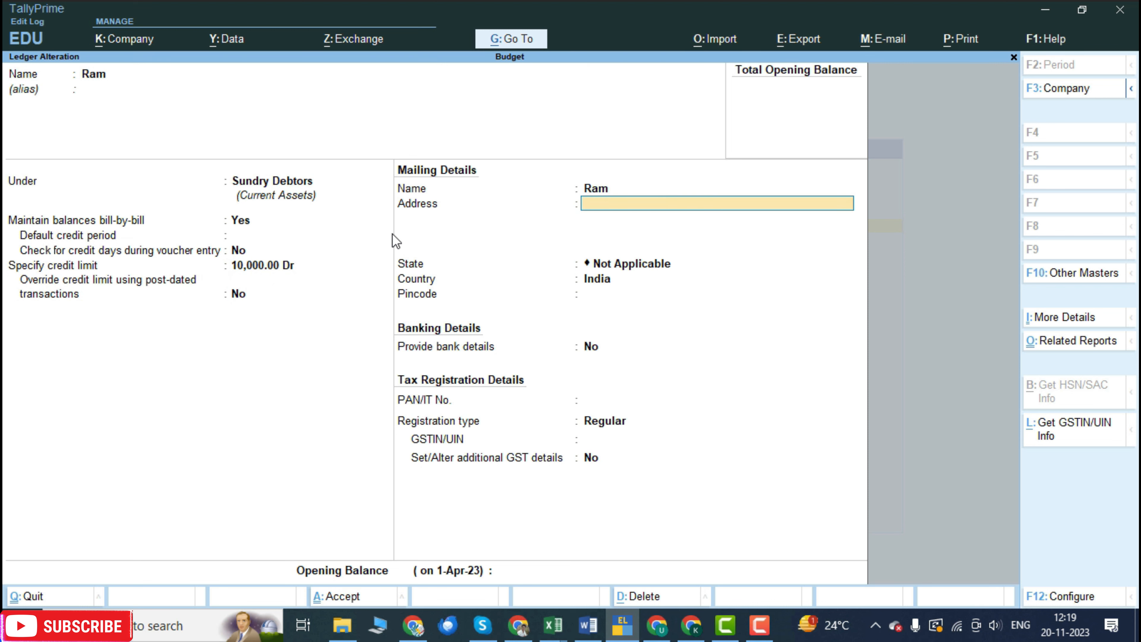
{"action": "key", "text": "Return"}
{"action": "key", "text": "Return"}
{"action": "key", "text": "Return"}
{"action": "key", "text": "Return"}
{"action": "key", "text": "ctrl+a"}
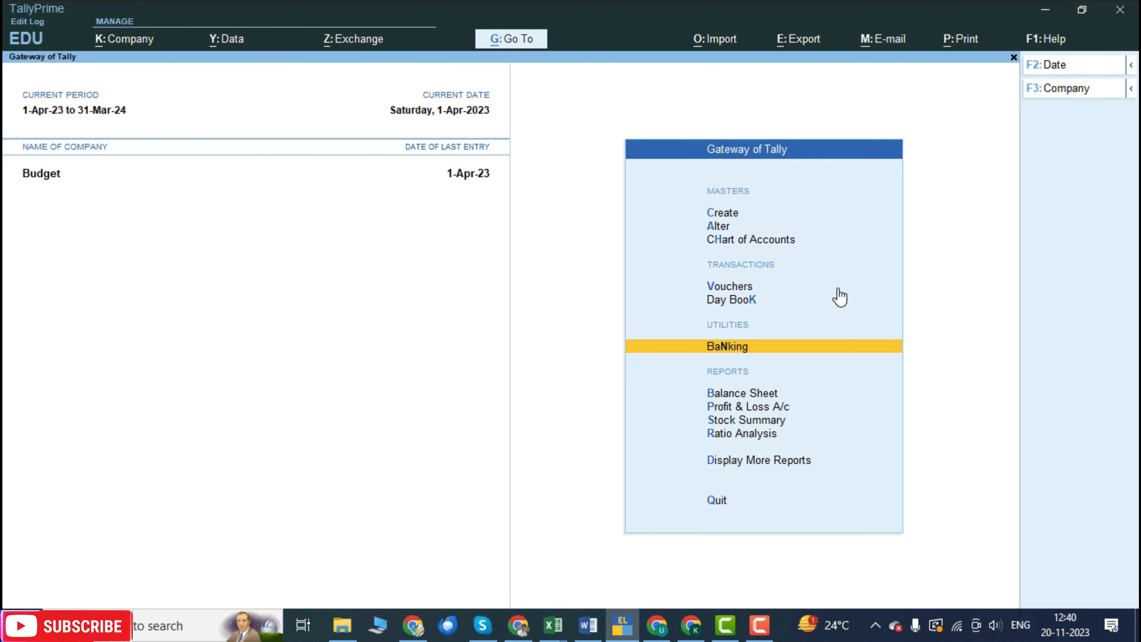
Step: Open voucher entry from the Gateway of Tally to create a sales voucher
{"action": "key", "text": "Up"}
{"action": "key", "text": "Up"}
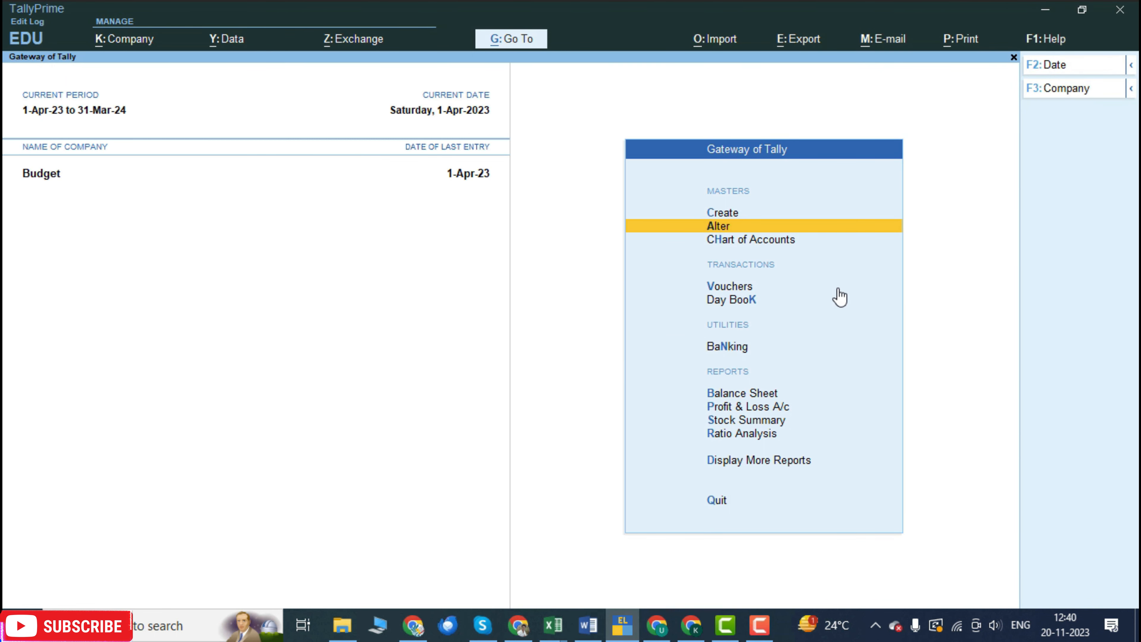
{"action": "key", "text": "Down"}
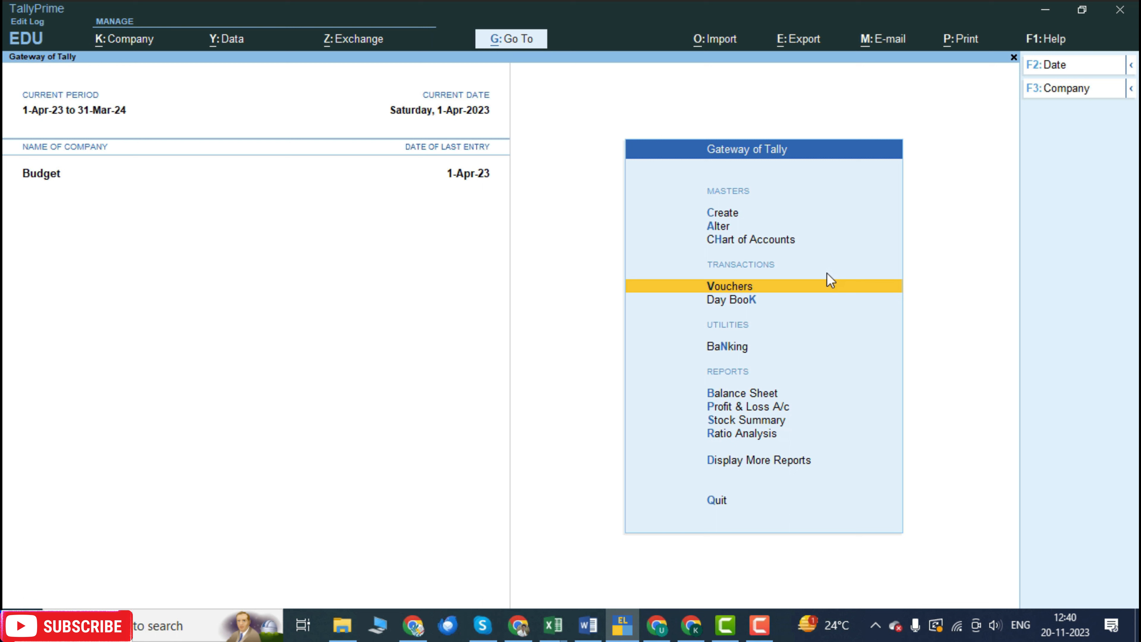
{"action": "key", "text": "Down"}
{"action": "key", "text": "Down"}
{"action": "key", "text": "Up"}
{"action": "key", "text": "Up"}
{"action": "key", "text": "Up"}
{"action": "key", "text": "Up"}
{"action": "key", "text": "Down"}
{"action": "key", "text": "Down"}
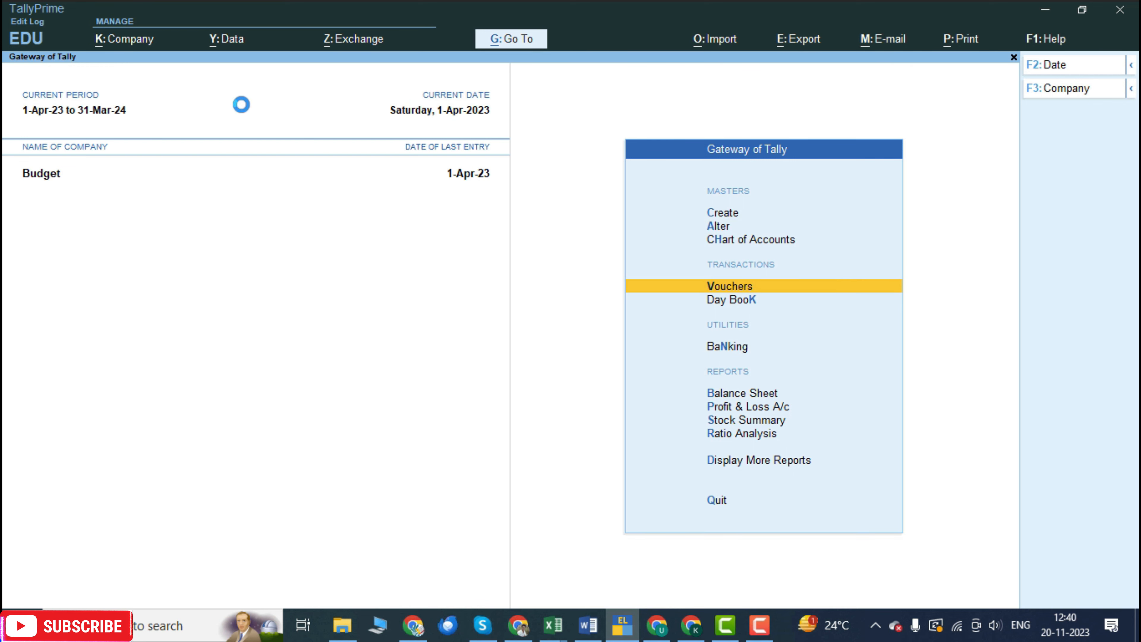
{"action": "key", "text": "Return"}
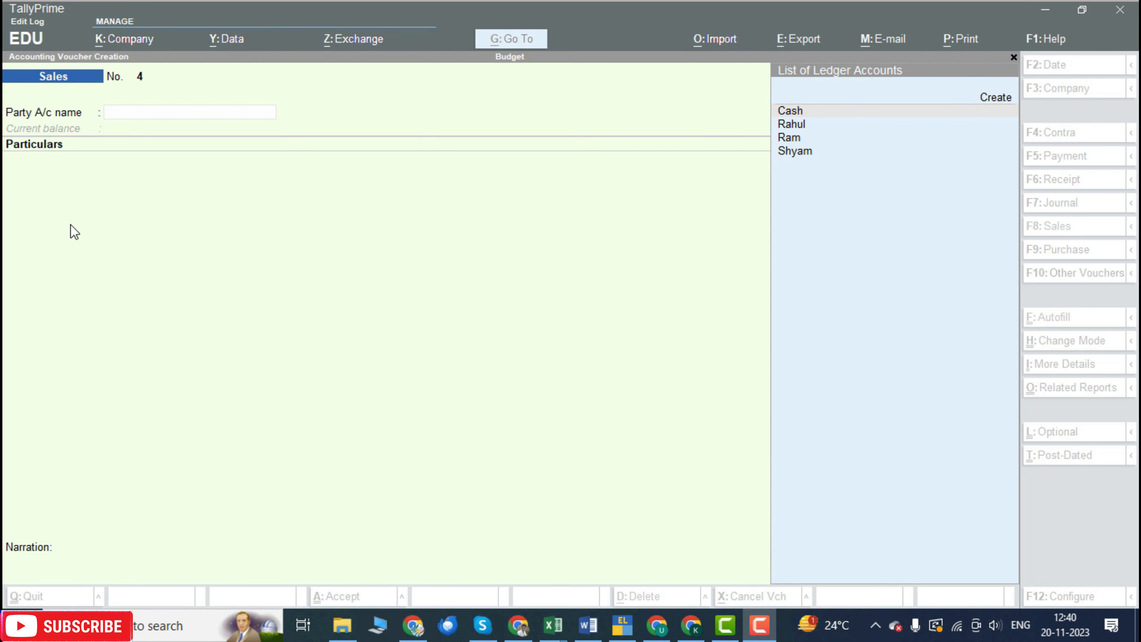
Step: Select the customer with the credit limit as the sales voucher's party, leaving dispatch details blank and keeping the default party details
{"action": "left_click", "coordinate": [136, 116]}
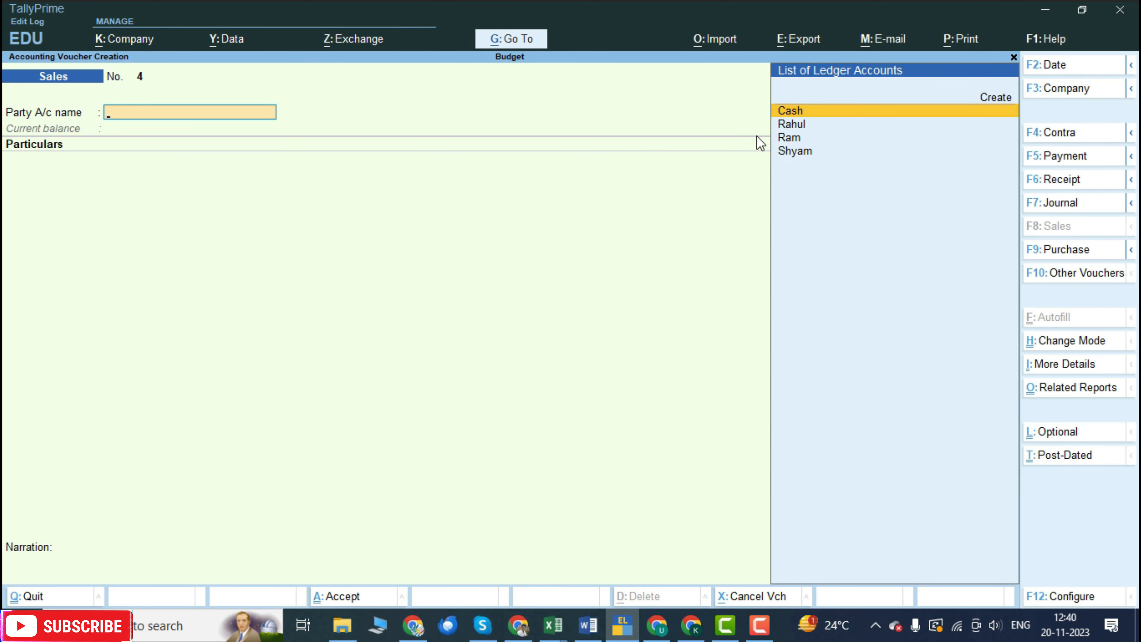
{"action": "left_click", "coordinate": [850, 139]}
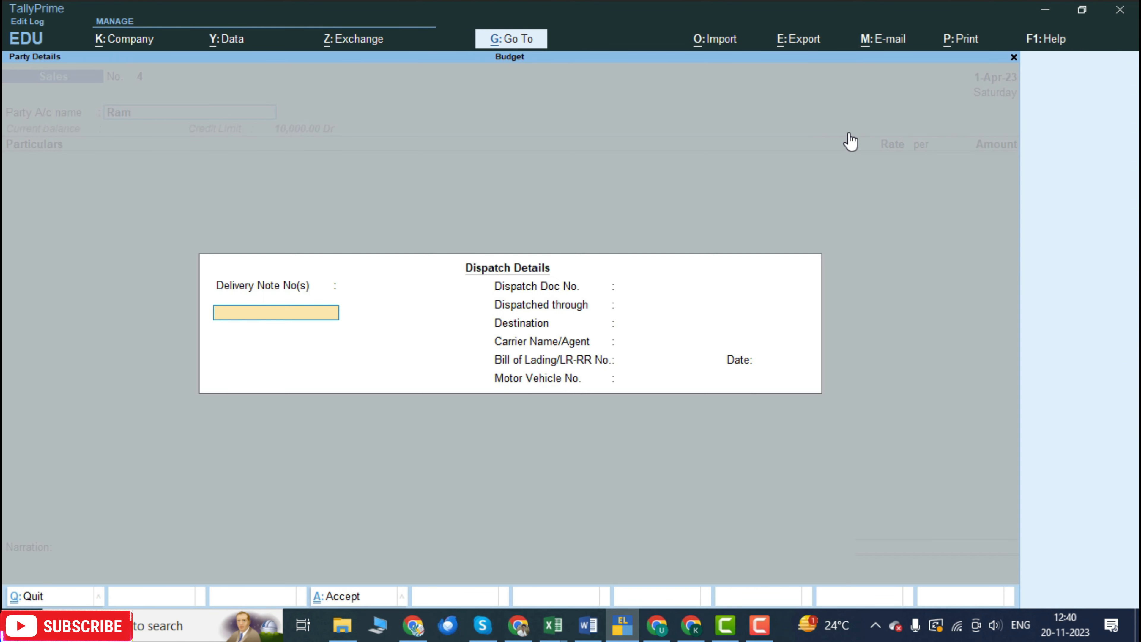
{"action": "key", "text": "ctrl+a"}
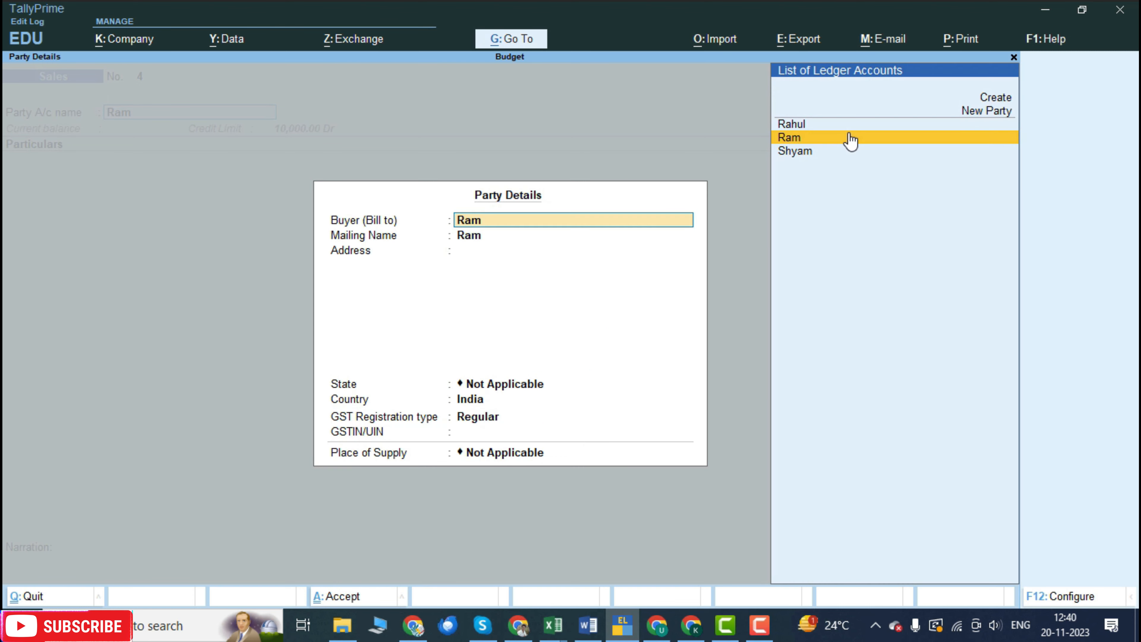
{"action": "key", "text": "Return"}
{"action": "key", "text": "Return"}
{"action": "key", "text": "Return"}
{"action": "key", "text": "Return"}
{"action": "key", "text": "Return"}
{"action": "key", "text": "Return"}
{"action": "key", "text": "Return"}
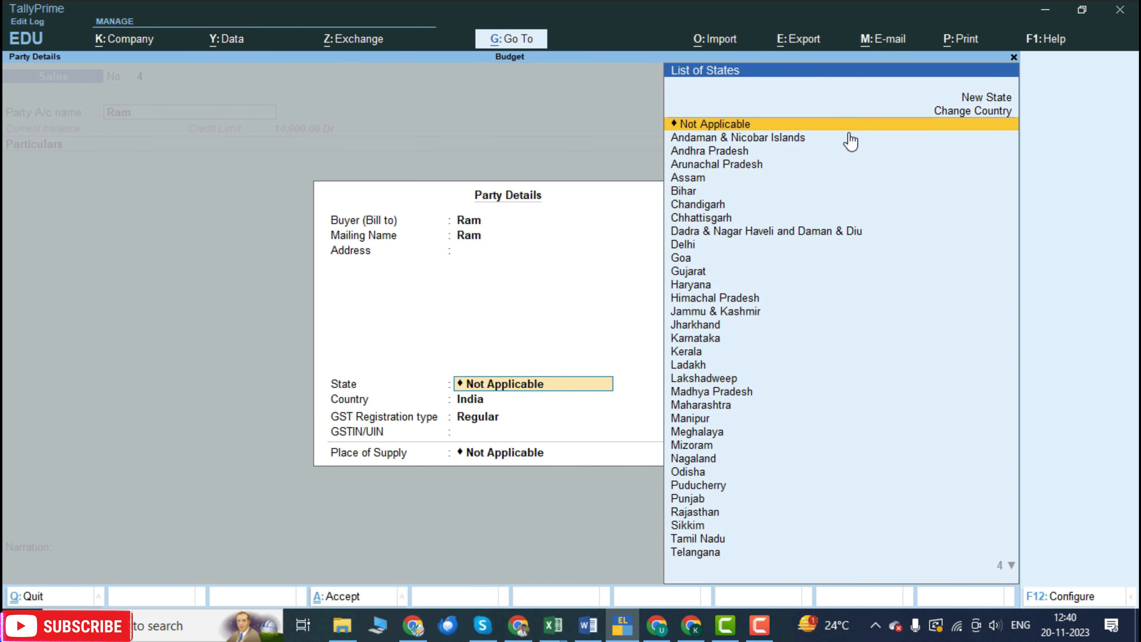
{"action": "key", "text": "Return"}
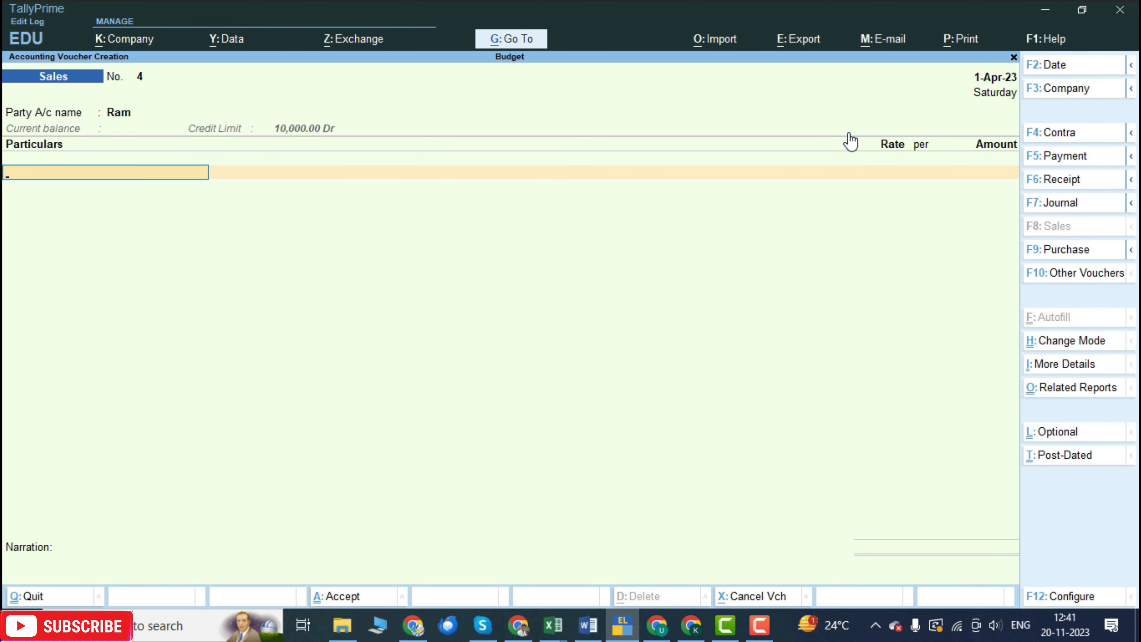
Step: Add the Office ledger as the voucher's line with an amount of 12,000
{"action": "type", "text": "O"}
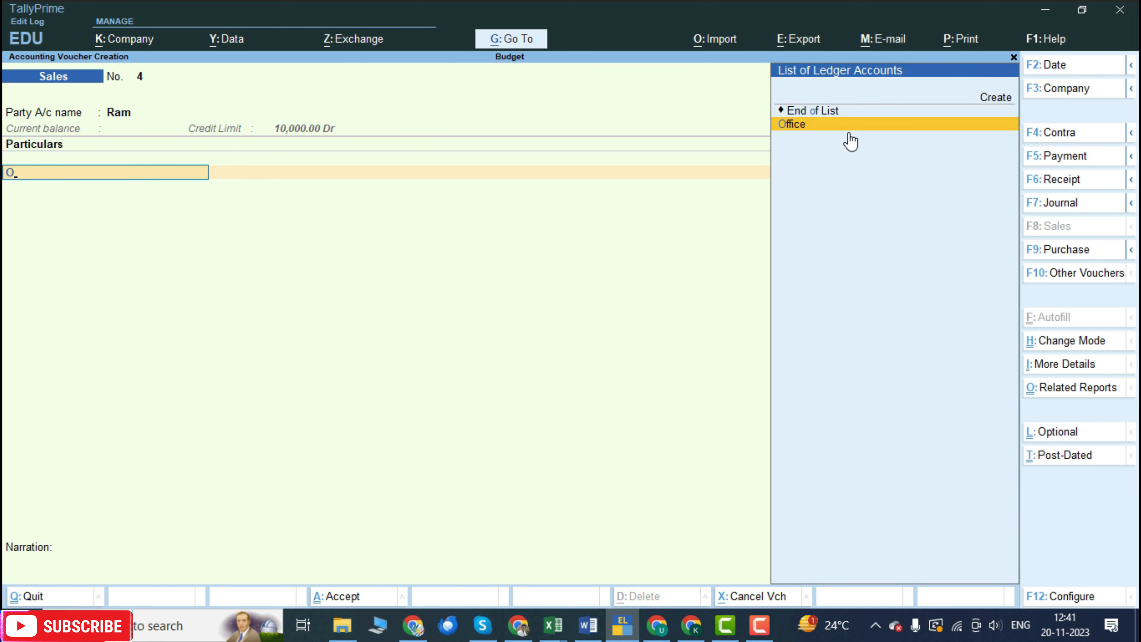
{"action": "key", "text": "Return"}
{"action": "type", "text": "2"}
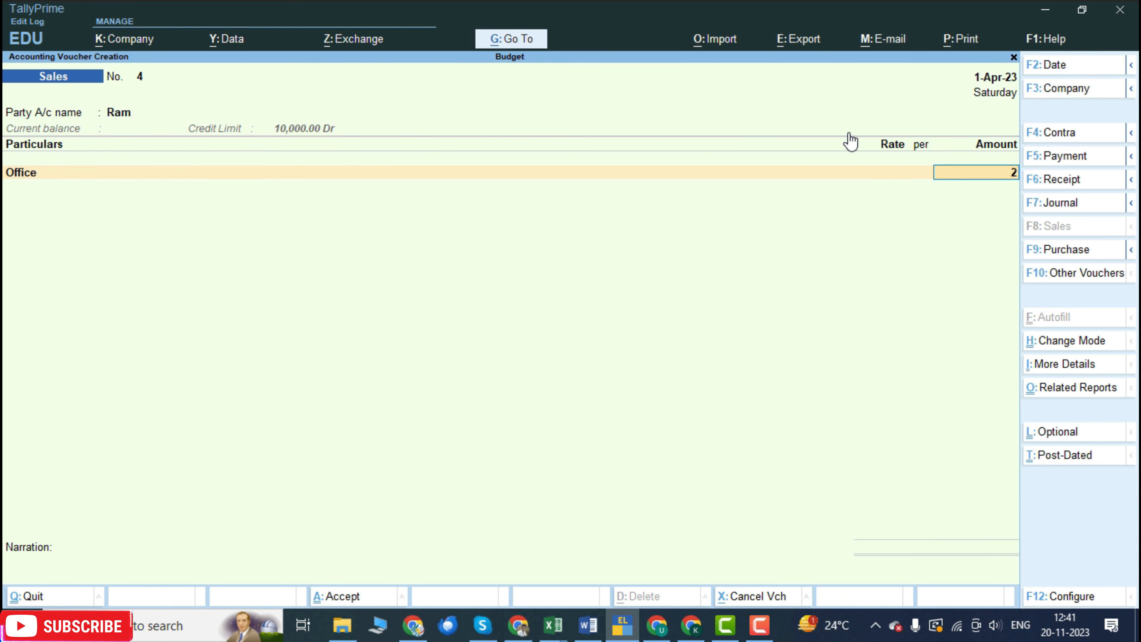
{"action": "key", "text": "BackSpace"}
{"action": "type", "text": "12000"}
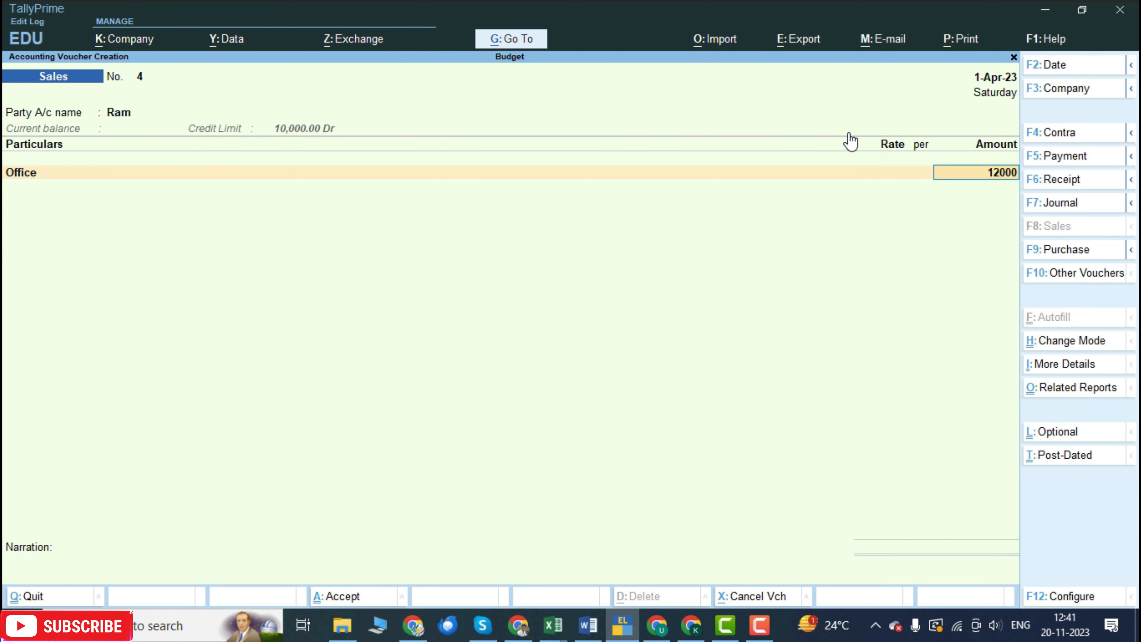
{"action": "key", "text": "Return"}
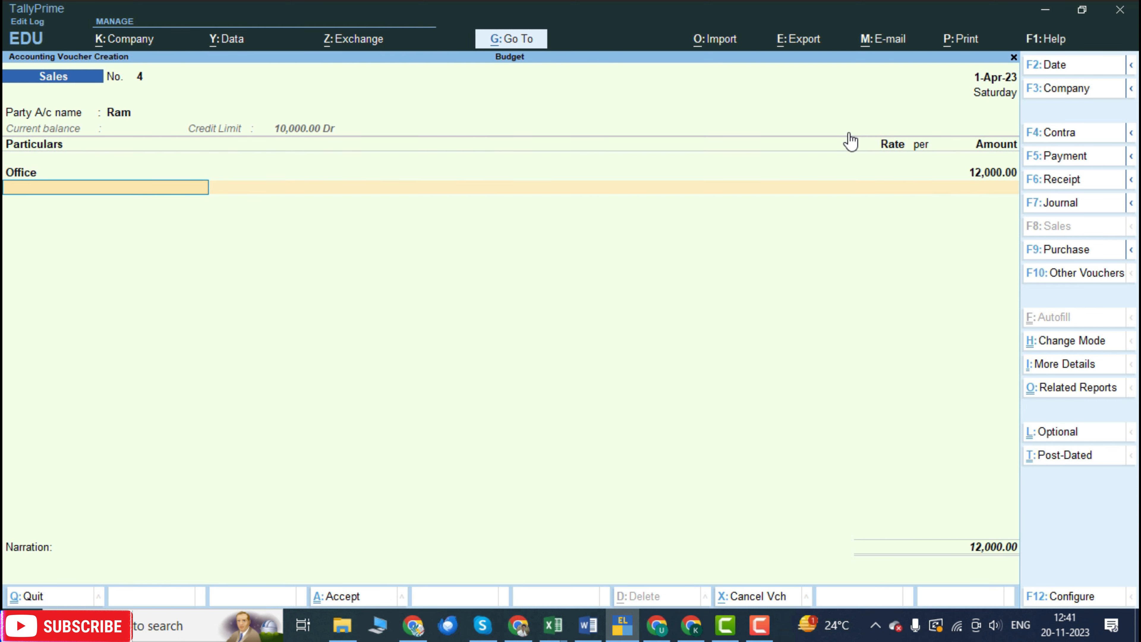
Step: Allocate the full 12,000 as On Account in the bill-wise details and try to save the voucher without a narration
{"action": "key", "text": "Return"}
{"action": "key", "text": "Return"}
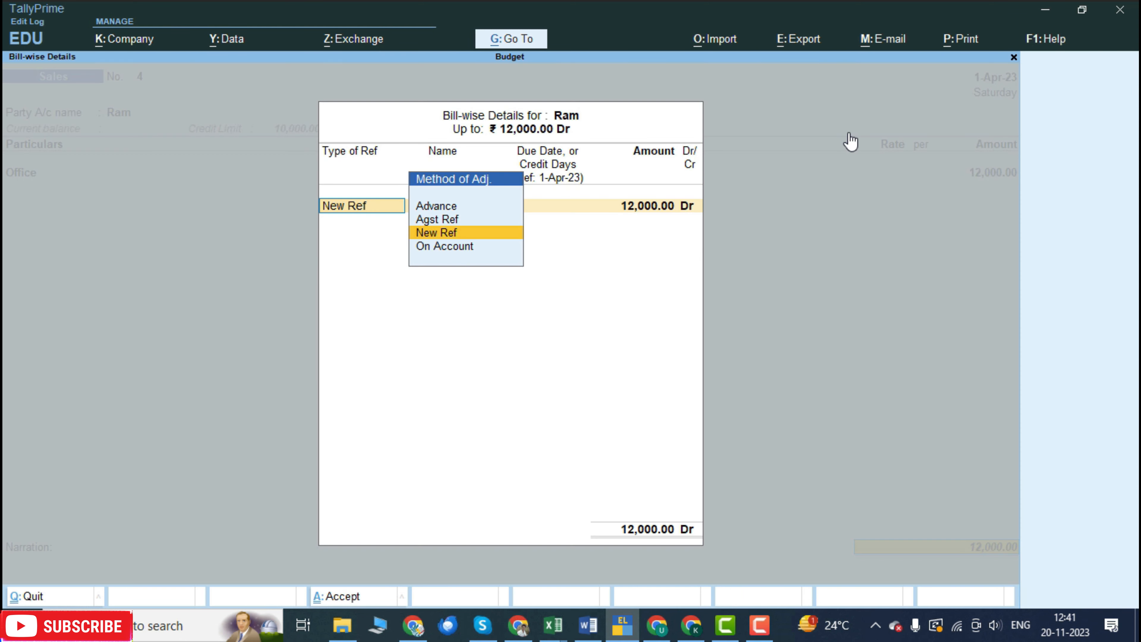
{"action": "key", "text": "Down"}
{"action": "key", "text": "Return"}
{"action": "key", "text": "Return"}
{"action": "key", "text": "Return"}
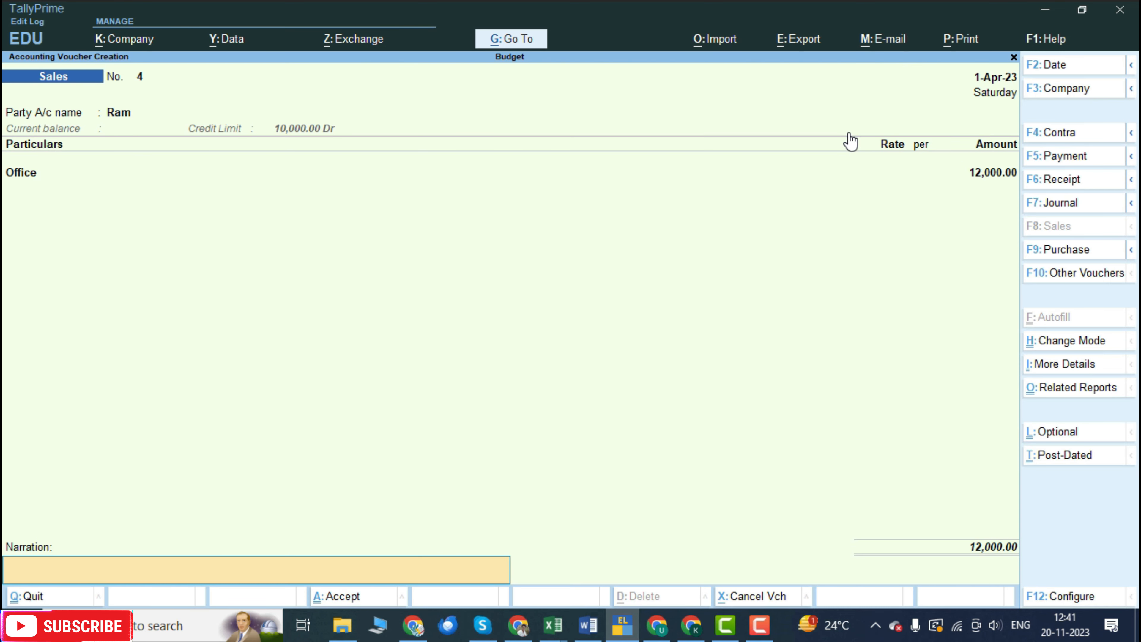
{"action": "key", "text": "Return"}
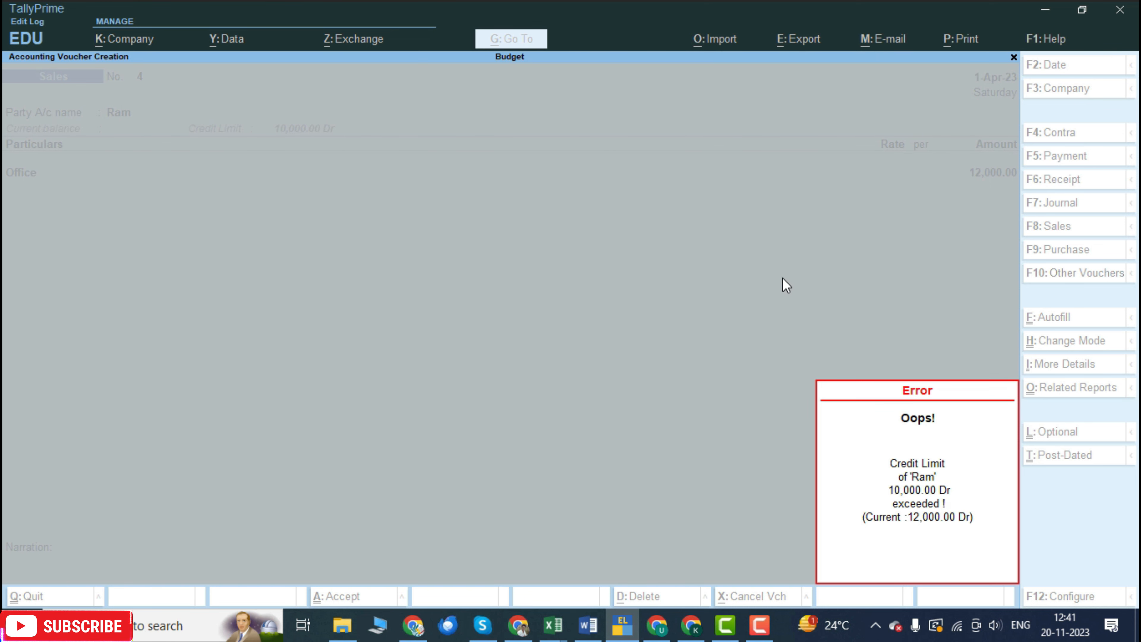
{"action": "key", "text": "Escape"}
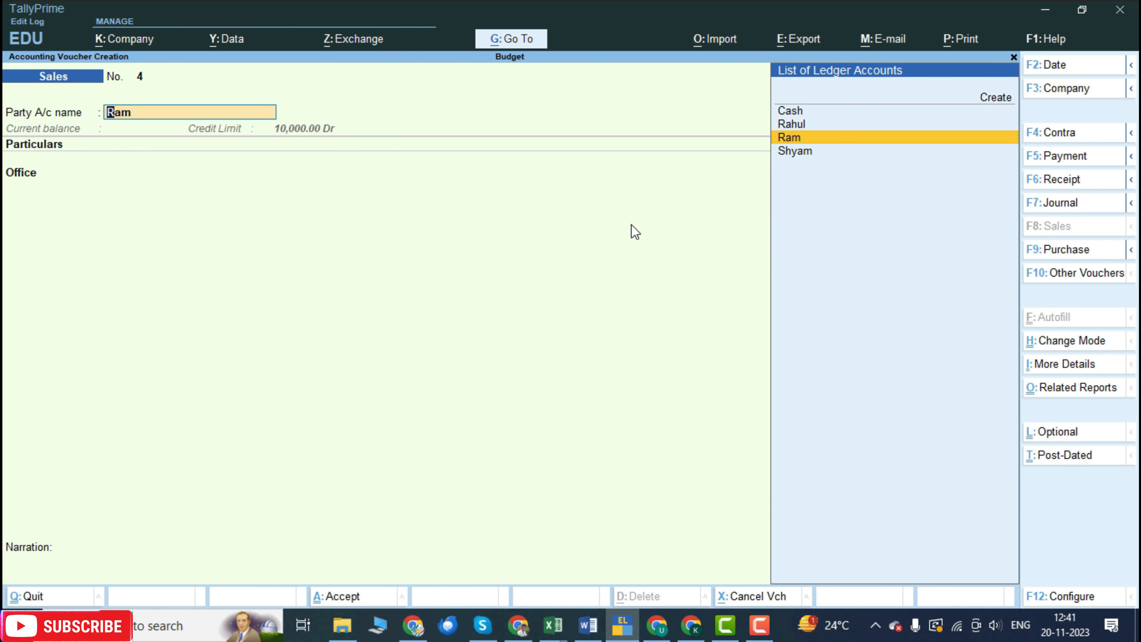
Step: Keep the sales voucher's party, blank dispatch details, default party details and Office ledger to get back to the line amount
{"action": "key", "text": "Return"}
{"action": "key", "text": "Return"}
{"action": "key", "text": "Return"}
{"action": "key", "text": "Return"}
{"action": "key", "text": "Return"}
{"action": "key", "text": "Return"}
{"action": "key", "text": "Return"}
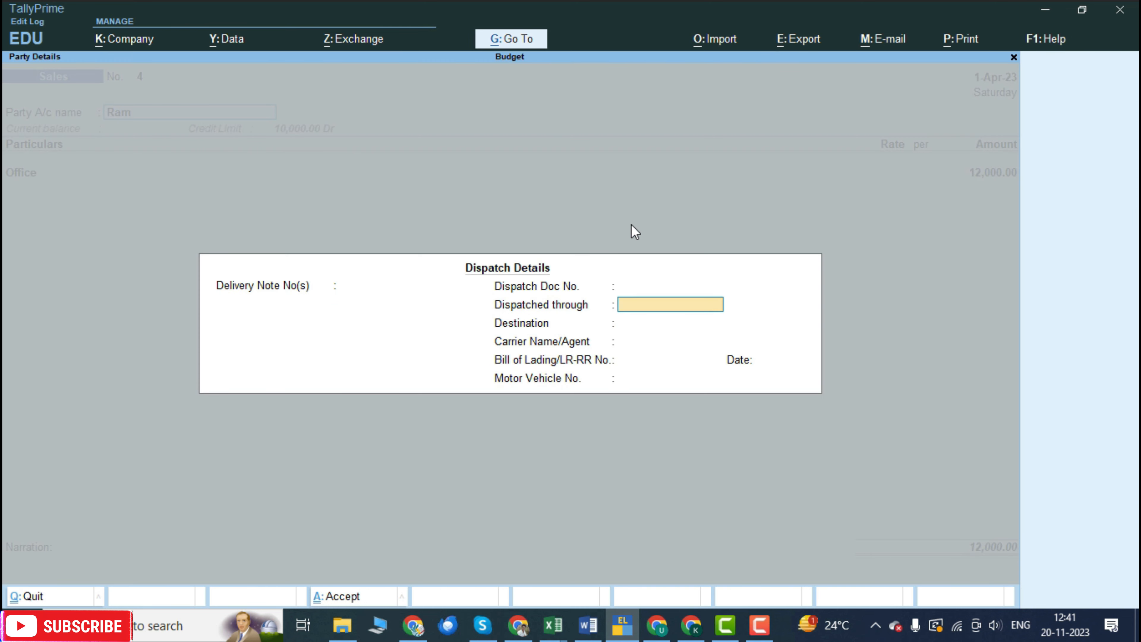
{"action": "key", "text": "Return"}
{"action": "key", "text": "Return"}
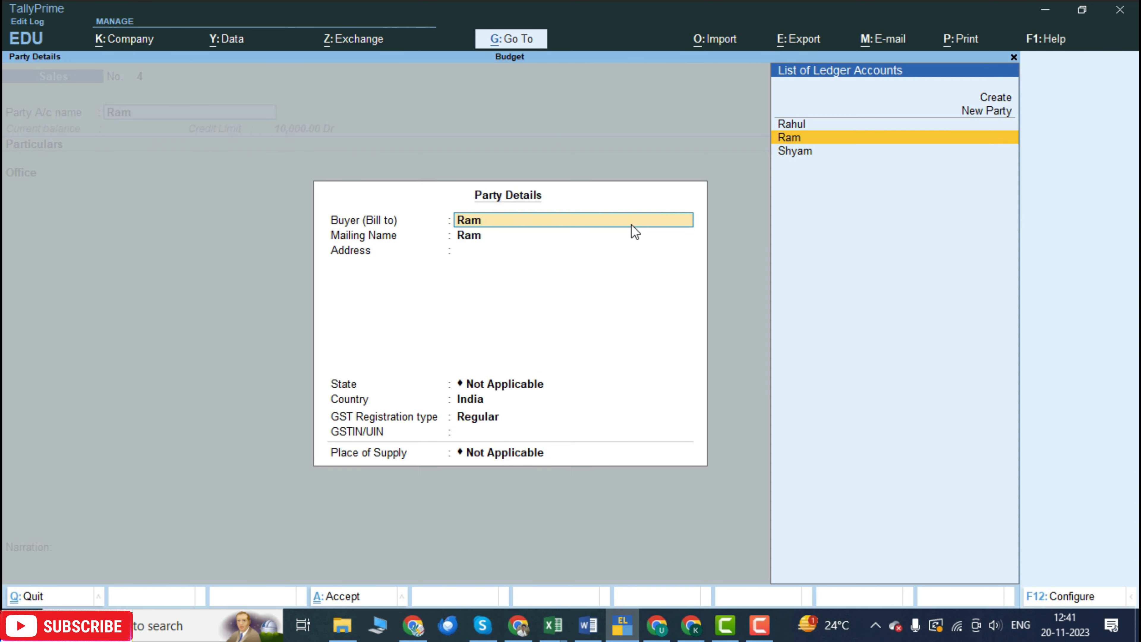
{"action": "key", "text": "Return"}
{"action": "key", "text": "Return"}
{"action": "key", "text": "Return"}
{"action": "key", "text": "Return"}
{"action": "key", "text": "Return"}
{"action": "key", "text": "Return"}
{"action": "key", "text": "Return"}
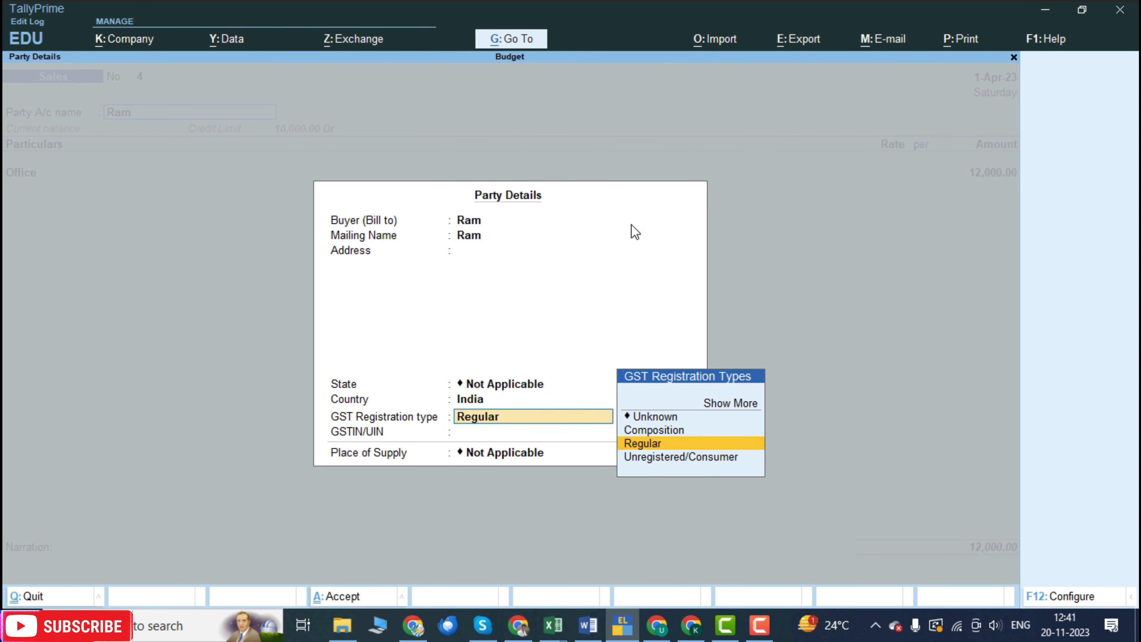
{"action": "key", "text": "Return"}
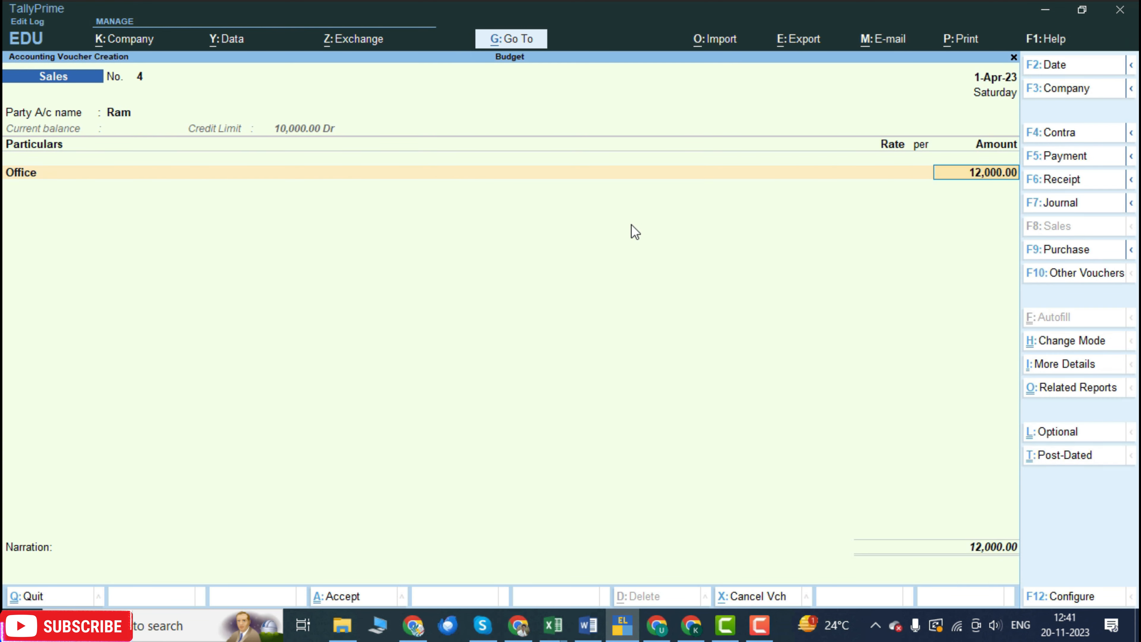
Step: Set the Office line amount to 8,000, allocate it as On Account, and save the sales voucher without a narration
{"action": "type", "text": "8,000"}
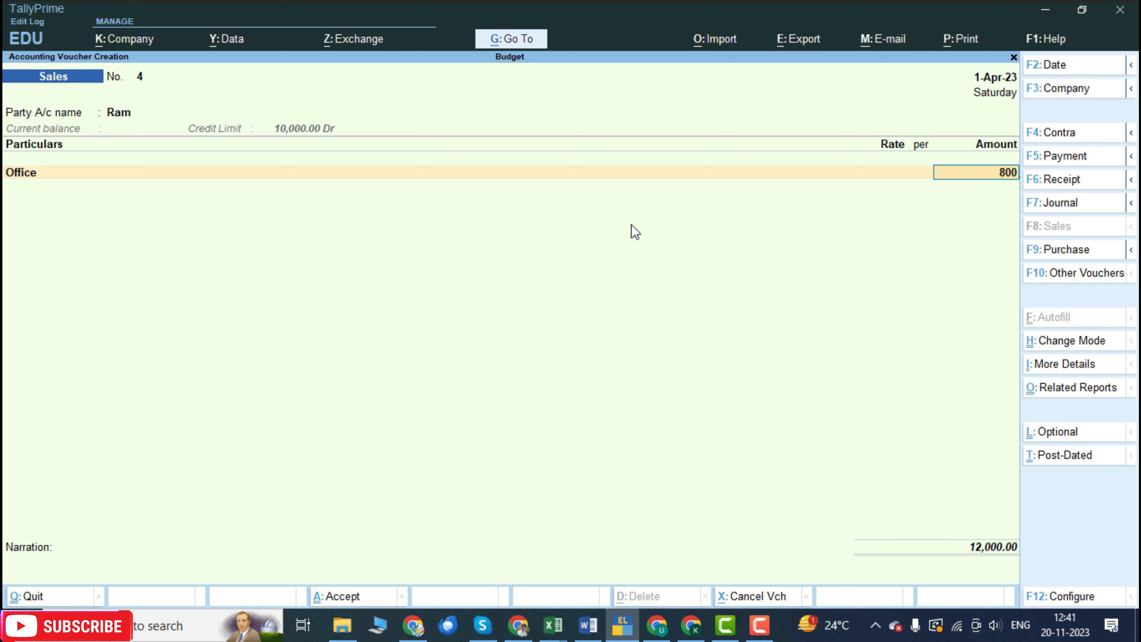
{"action": "key", "text": "Return"}
{"action": "key", "text": "Return"}
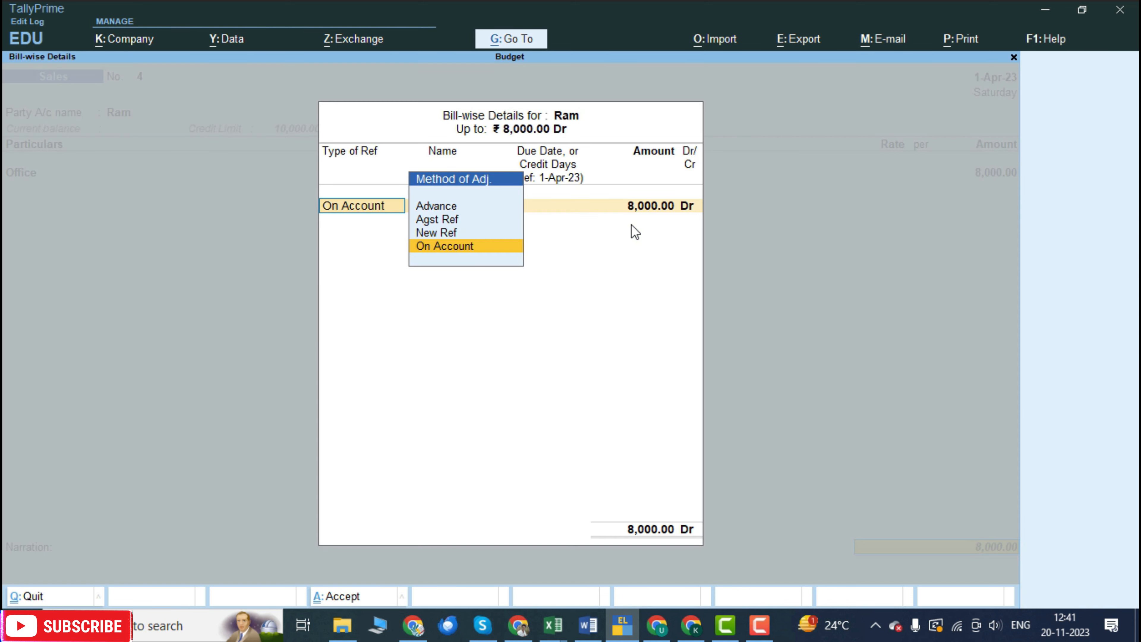
{"action": "key", "text": "Return"}
{"action": "key", "text": "Return"}
{"action": "key", "text": "Return"}
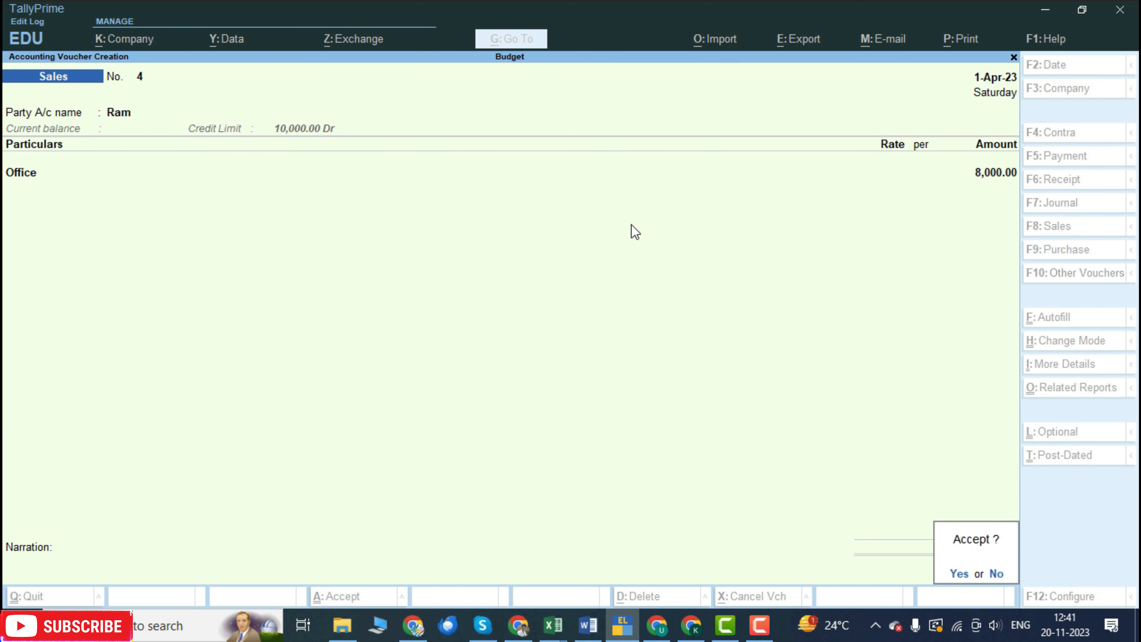
{"action": "key", "text": "y"}
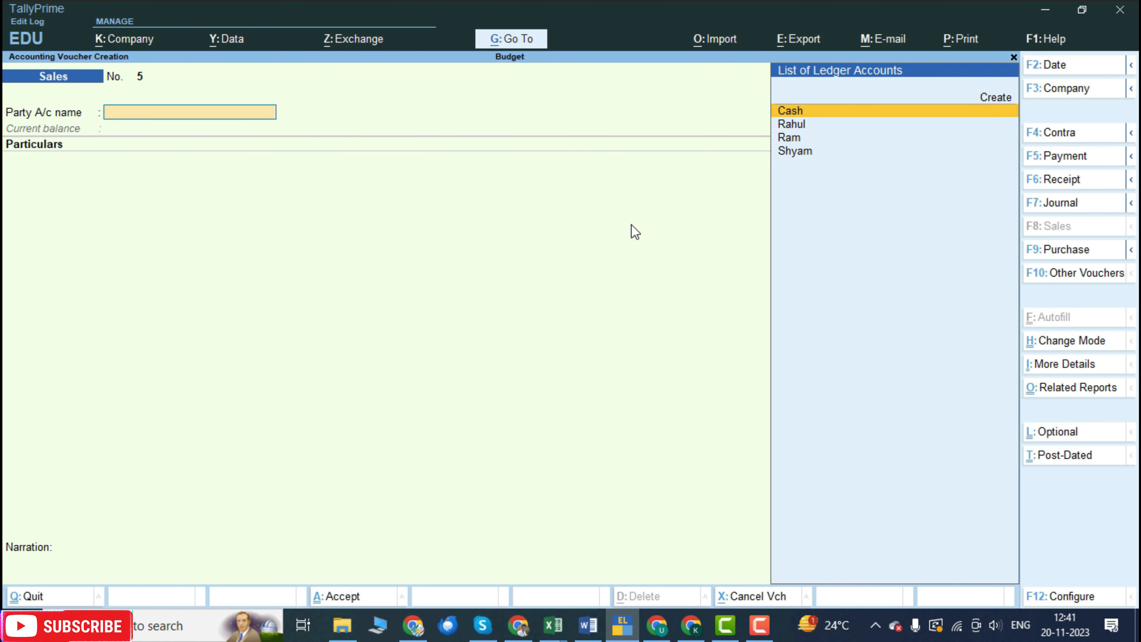
Step: Select the customer with the 10,000 credit limit as the party of the new sales voucher, leaving the dispatch details blank
{"action": "key", "text": "Down"}
{"action": "key", "text": "Down"}
{"action": "key", "text": "Up"}
{"action": "key", "text": "Up"}
{"action": "key", "text": "Down"}
{"action": "key", "text": "Down"}
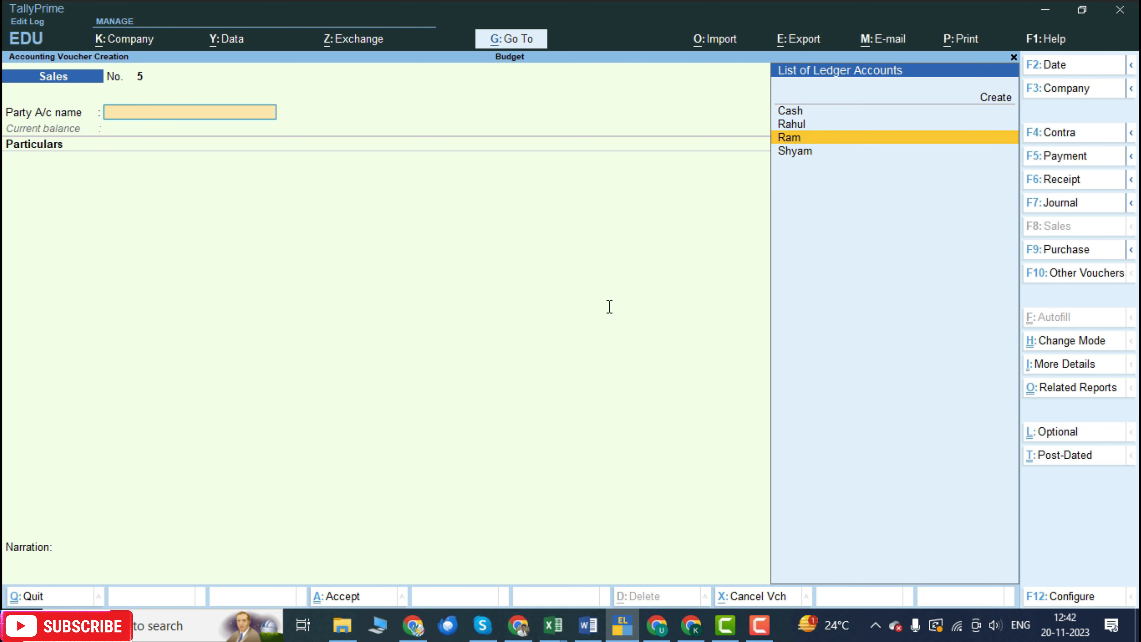
{"action": "key", "text": "Return"}
{"action": "key", "text": "Return"}
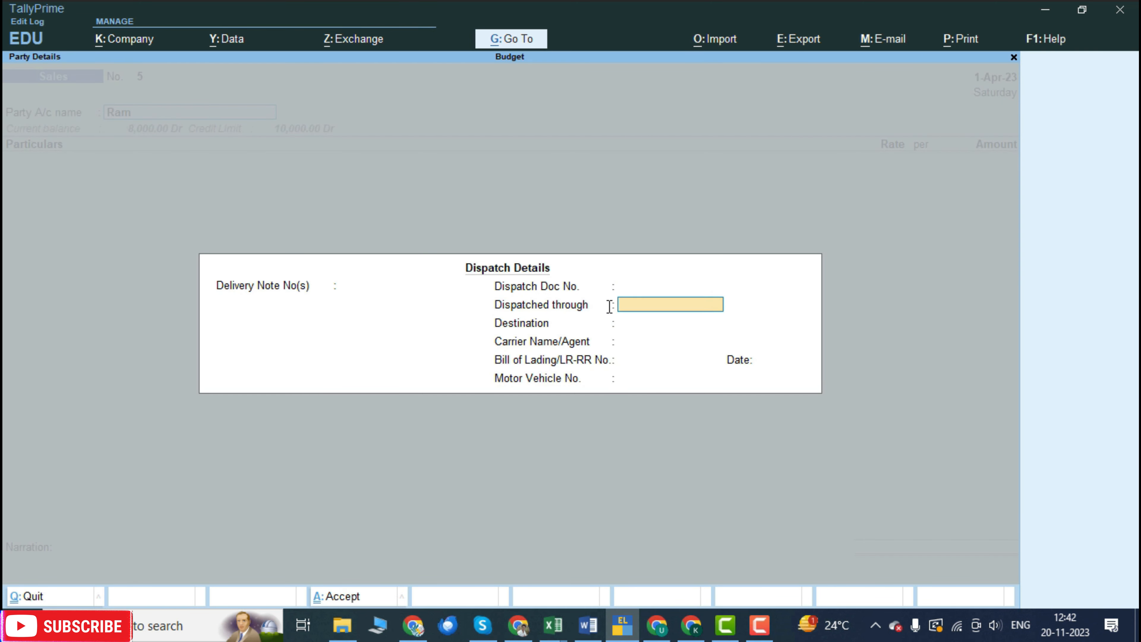
{"action": "key", "text": "Return"}
{"action": "key", "text": "Return"}
{"action": "key", "text": "Return"}
{"action": "key", "text": "Return"}
{"action": "key", "text": "Return"}
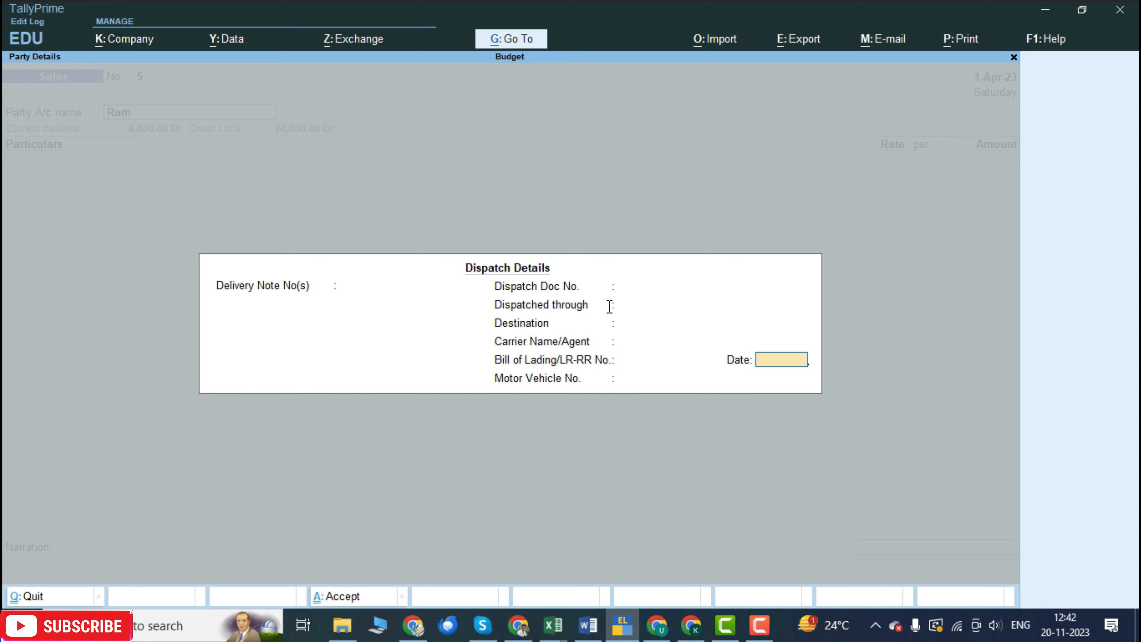
{"action": "key", "text": "Return"}
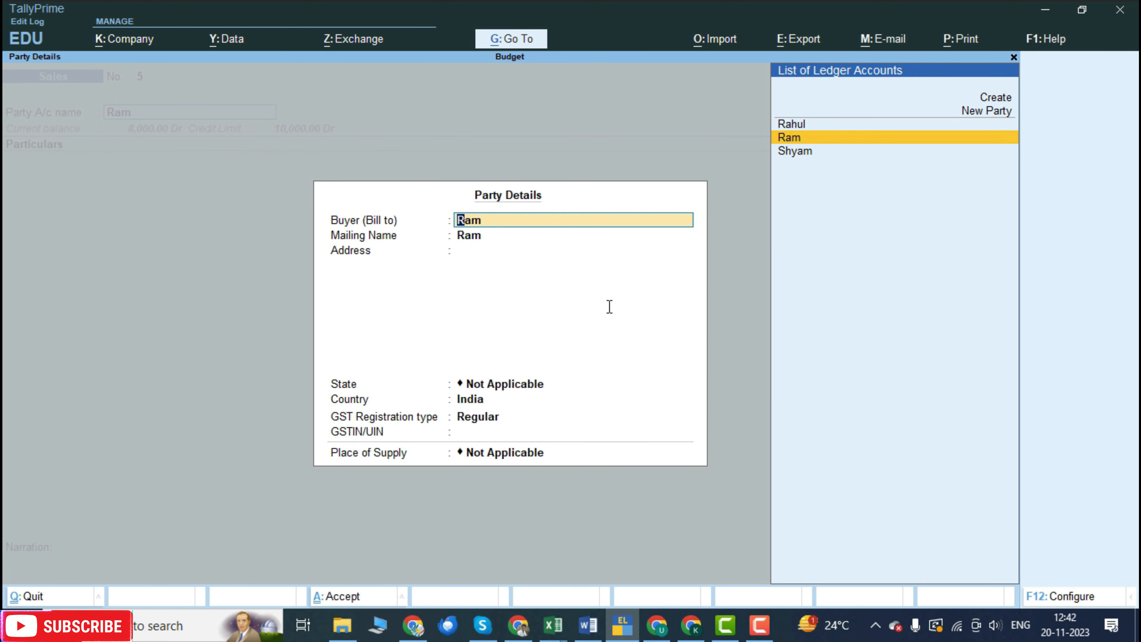
Step: Accept the default party details for the new sales voucher
{"action": "key", "text": "Return"}
{"action": "key", "text": "Return"}
{"action": "key", "text": "Return"}
{"action": "key", "text": "Return"}
{"action": "key", "text": "Return"}
{"action": "key", "text": "Return"}
{"action": "key", "text": "Return"}
{"action": "key", "text": "Return"}
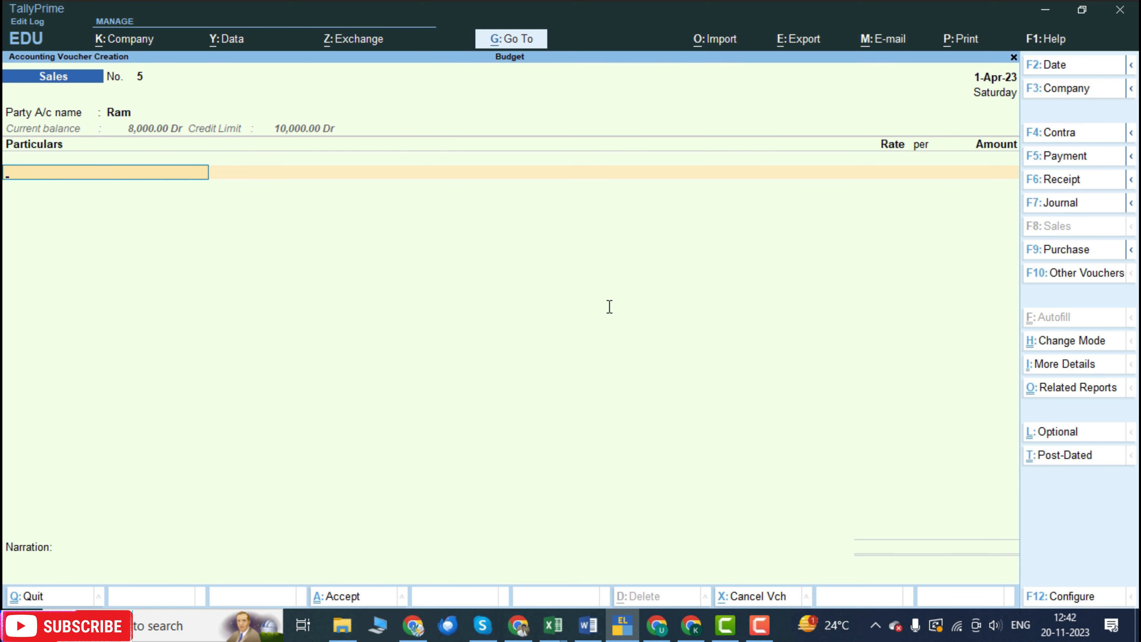
Step: Add the Office ledger to the sales voucher with an amount of 4,000
{"action": "type", "text": "O"}
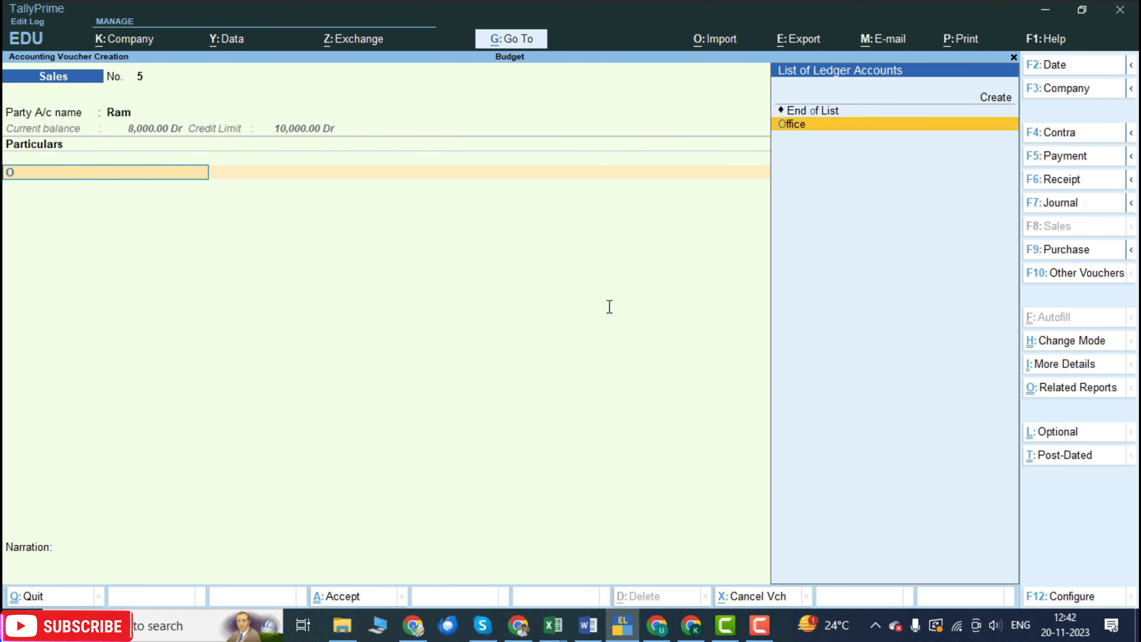
{"action": "key", "text": "Return"}
{"action": "type", "text": "4000"}
{"action": "key", "text": "Return"}
{"action": "key", "text": "Return"}
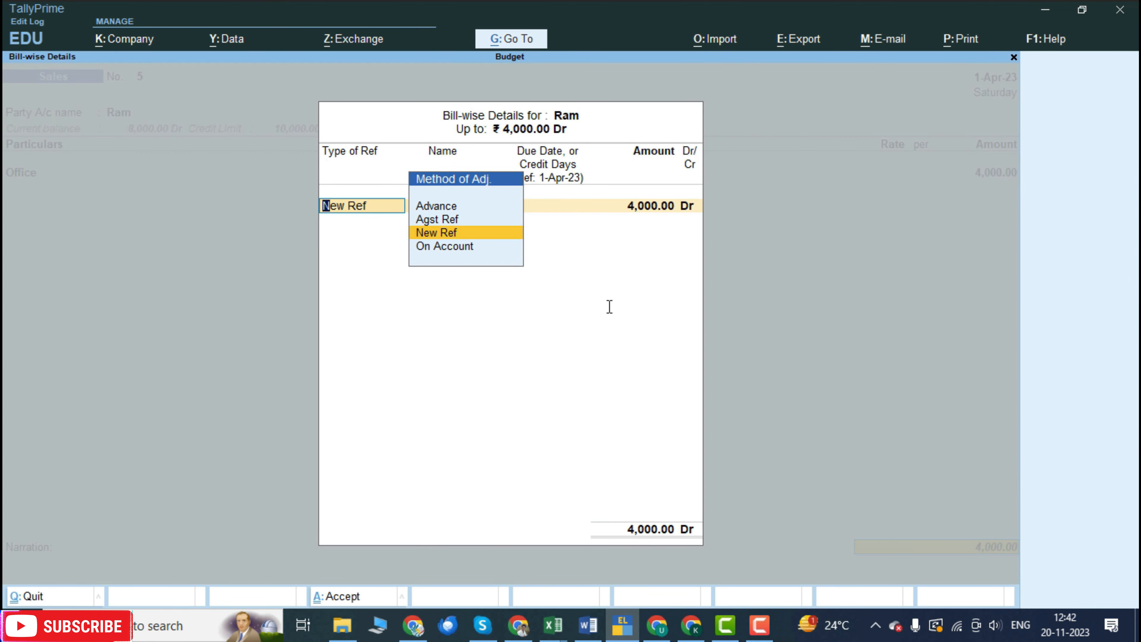
Step: Allocate the full 4,000 as On Account in the bill-wise details and try to save the voucher
{"action": "key", "text": "Down"}
{"action": "key", "text": "Return"}
{"action": "key", "text": "Return"}
{"action": "key", "text": "Return"}
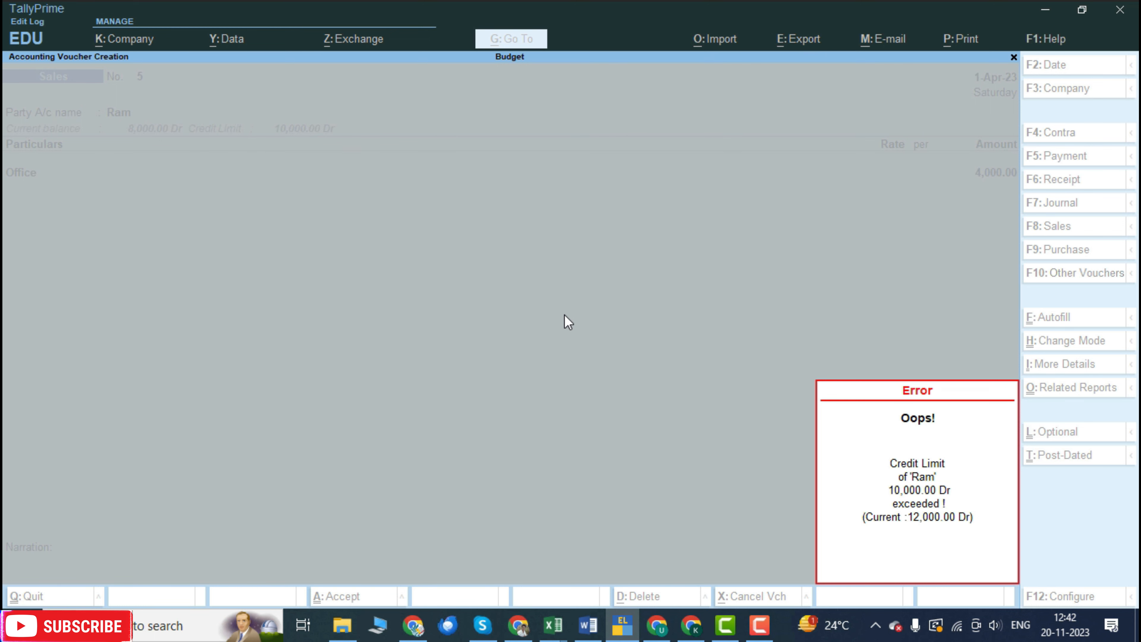
Step: Discard the unsaved 4,000 sales voucher and return to the Gateway of Tally
{"action": "key", "text": "Escape"}
{"action": "key", "text": "ctrl"}
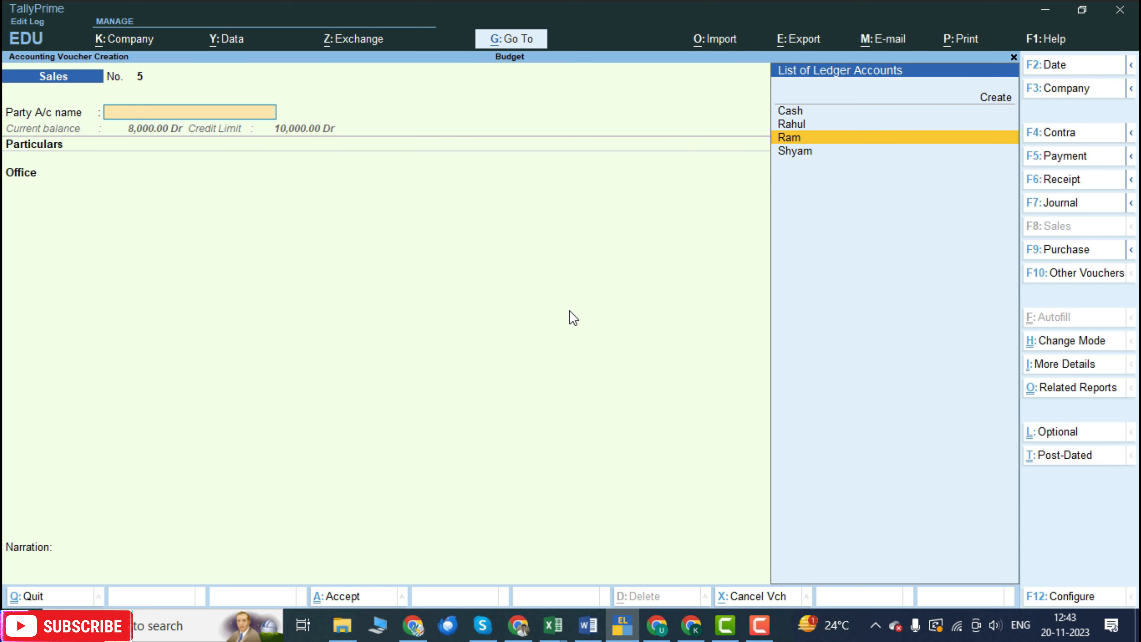
{"action": "key", "text": "Escape"}
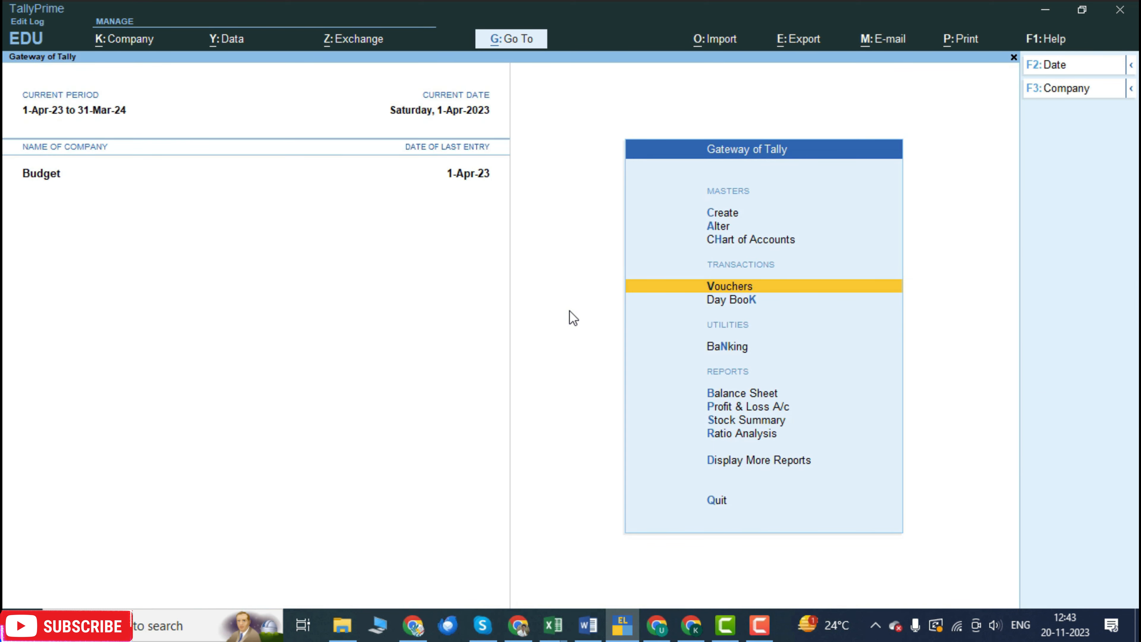
Step: Open the list of masters for creation from the Gateway of Tally
{"action": "key", "text": "Up"}
{"action": "key", "text": "Up"}
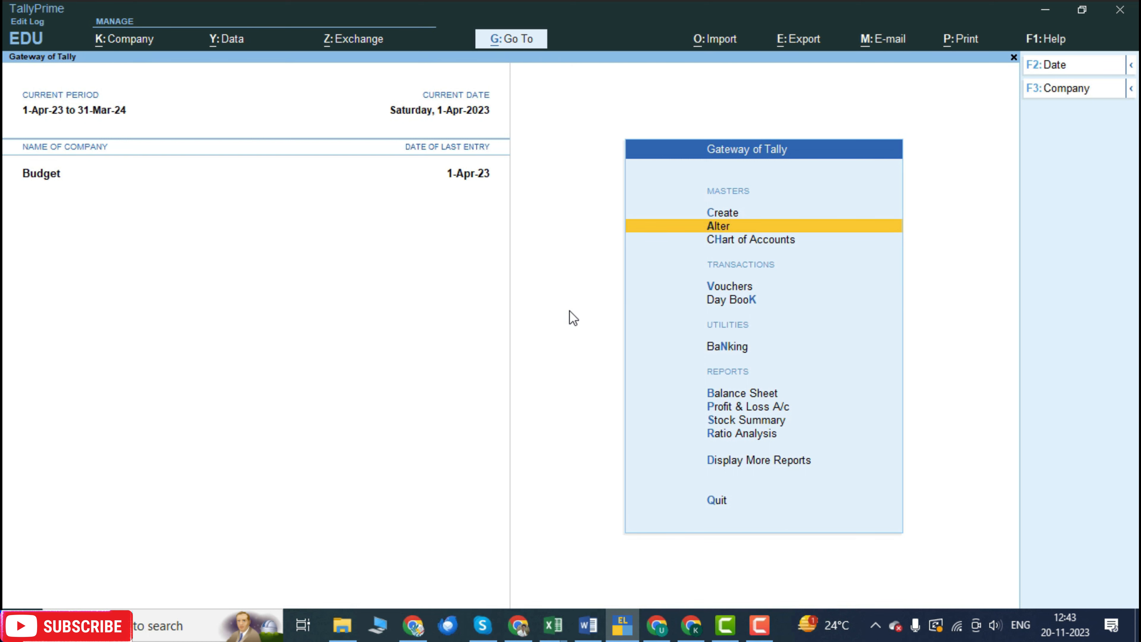
{"action": "key", "text": "Down"}
{"action": "key", "text": "Down"}
{"action": "key", "text": "Up"}
{"action": "key", "text": "Up"}
{"action": "key", "text": "Up"}
{"action": "key", "text": "Return"}
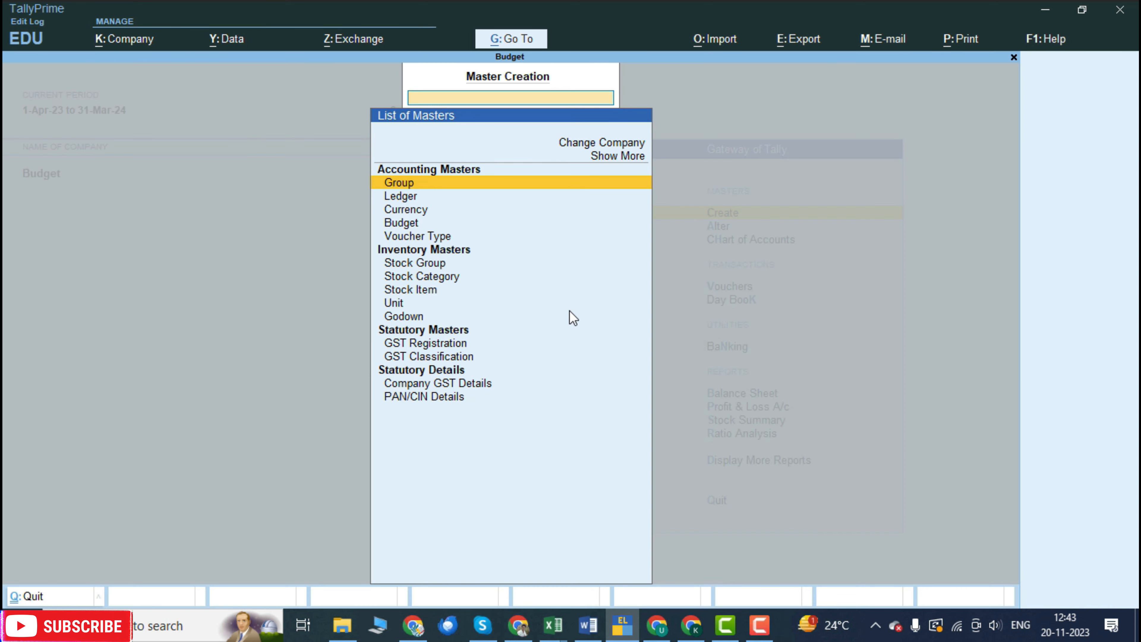
Step: Expand the list of masters to include the additional accounting masters
{"action": "key", "text": "Down"}
{"action": "key", "text": "Down"}
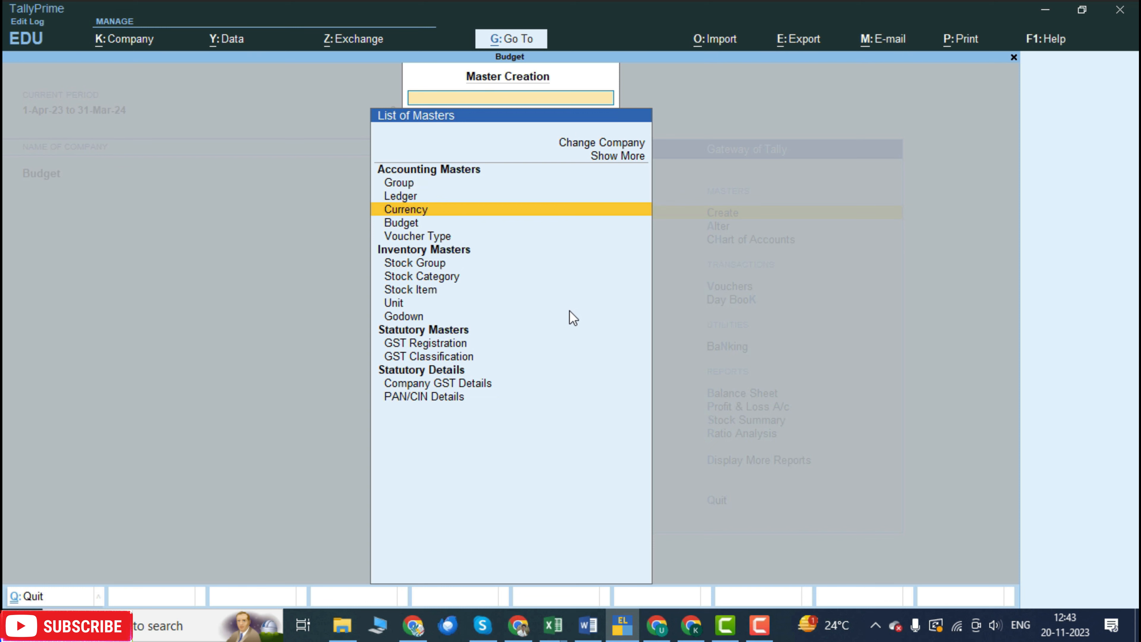
{"action": "key", "text": "Down"}
{"action": "key", "text": "Down"}
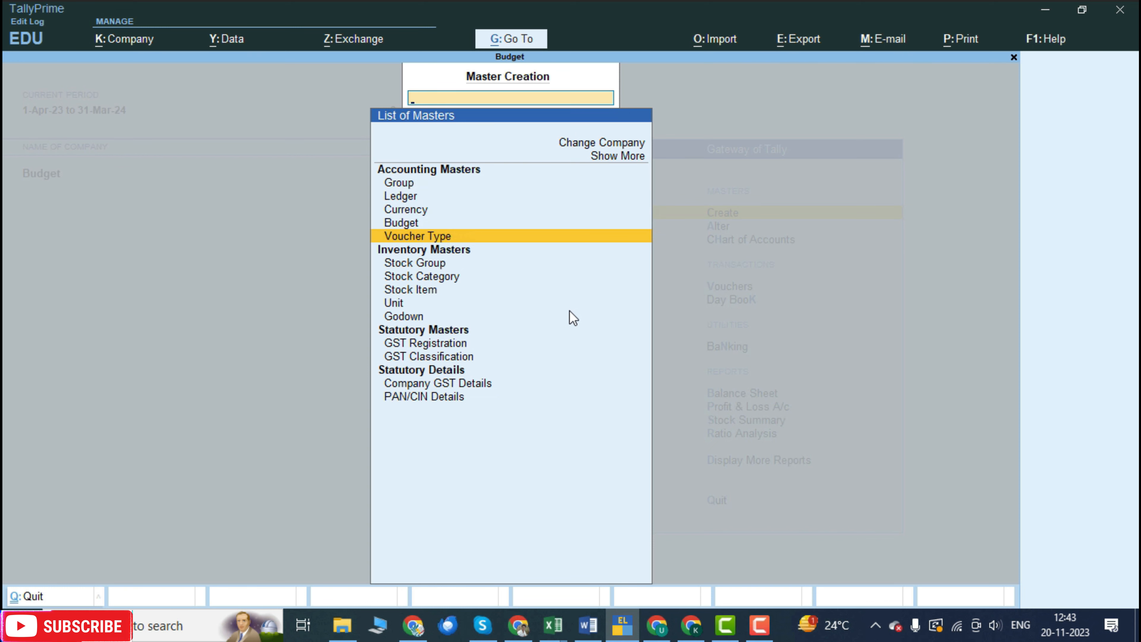
{"action": "key", "text": "Down"}
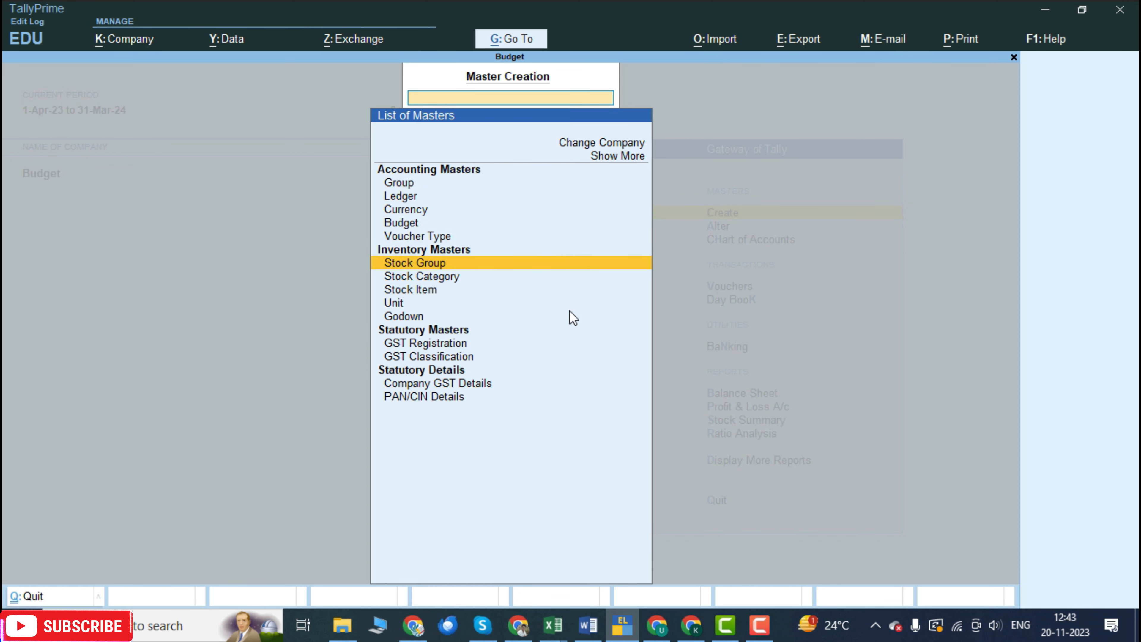
{"action": "key", "text": "Up"}
{"action": "key", "text": "Up"}
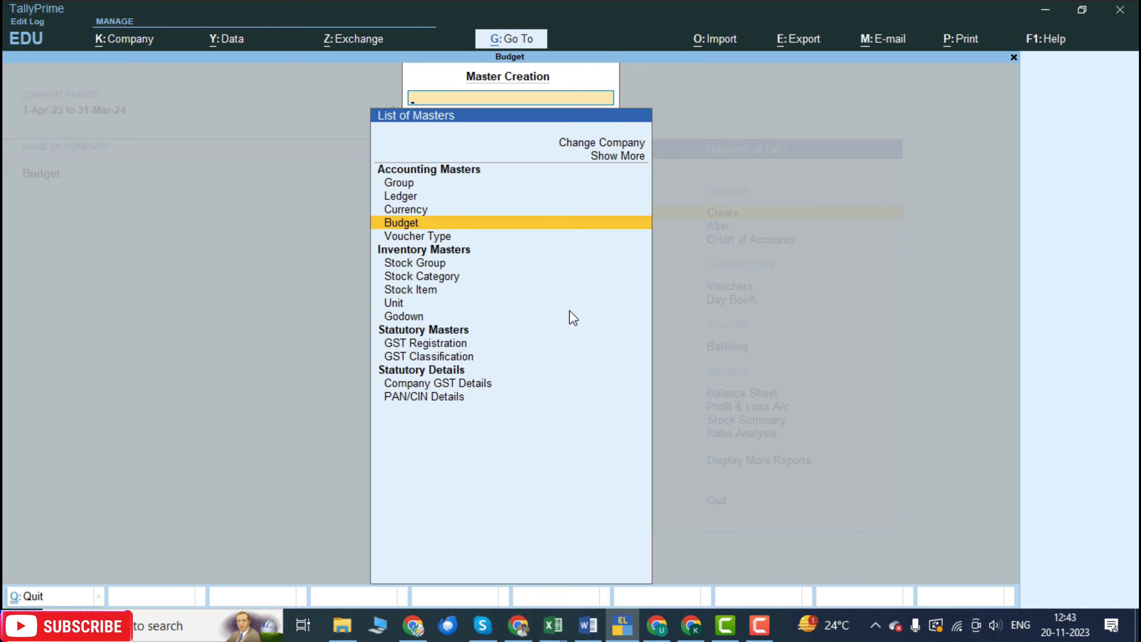
{"action": "left_click", "coordinate": [110, 470]}
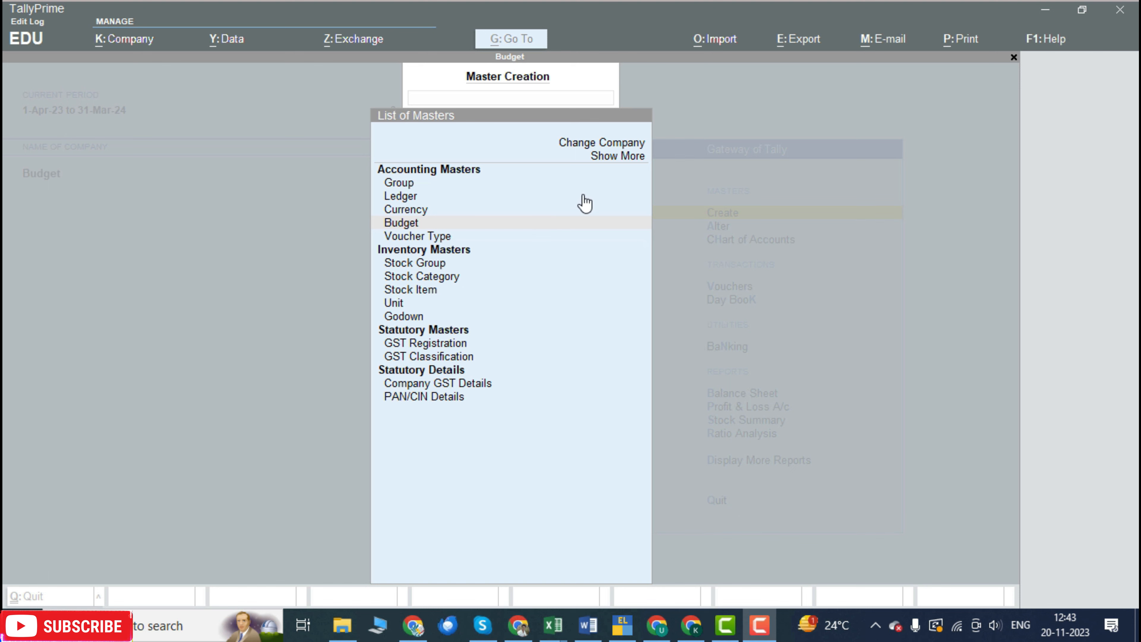
{"action": "left_click", "coordinate": [613, 156]}
{"action": "left_click", "coordinate": [614, 156]}
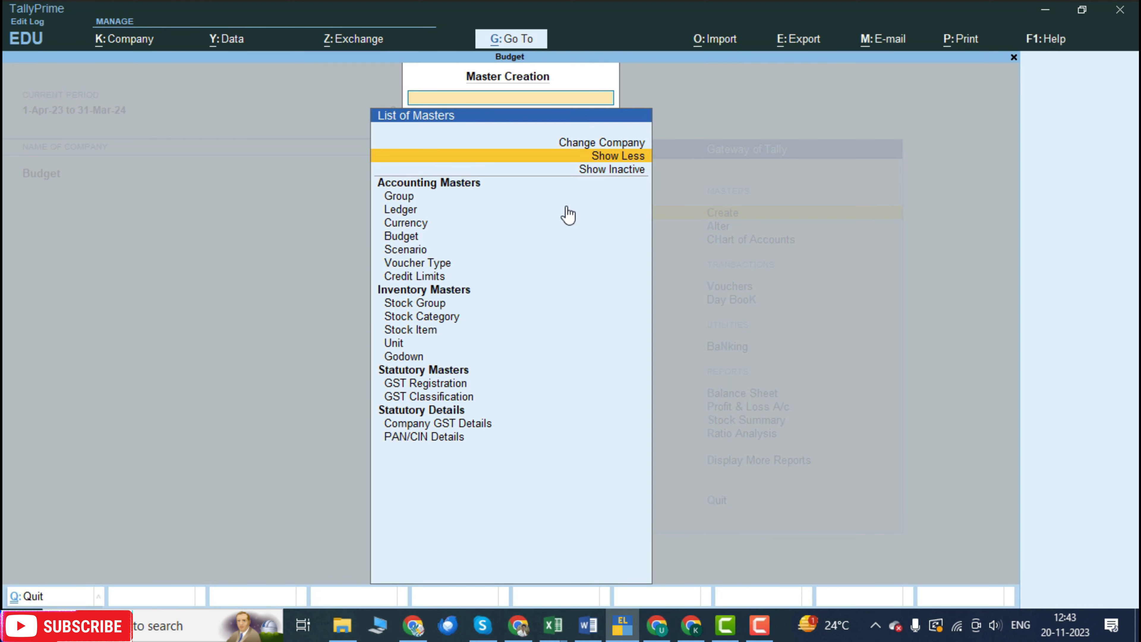
Step: Open the Credit Limits master for the Sundry Debtors group
{"action": "left_click", "coordinate": [470, 277]}
{"action": "key", "text": "Down"}
{"action": "key", "text": "Down"}
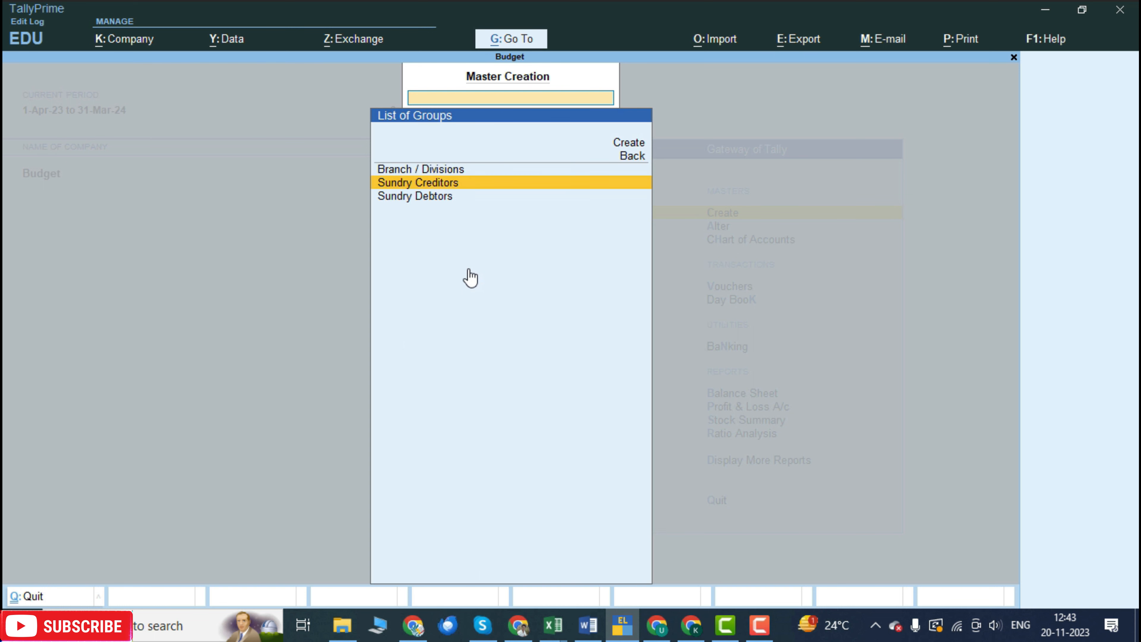
{"action": "key", "text": "Return"}
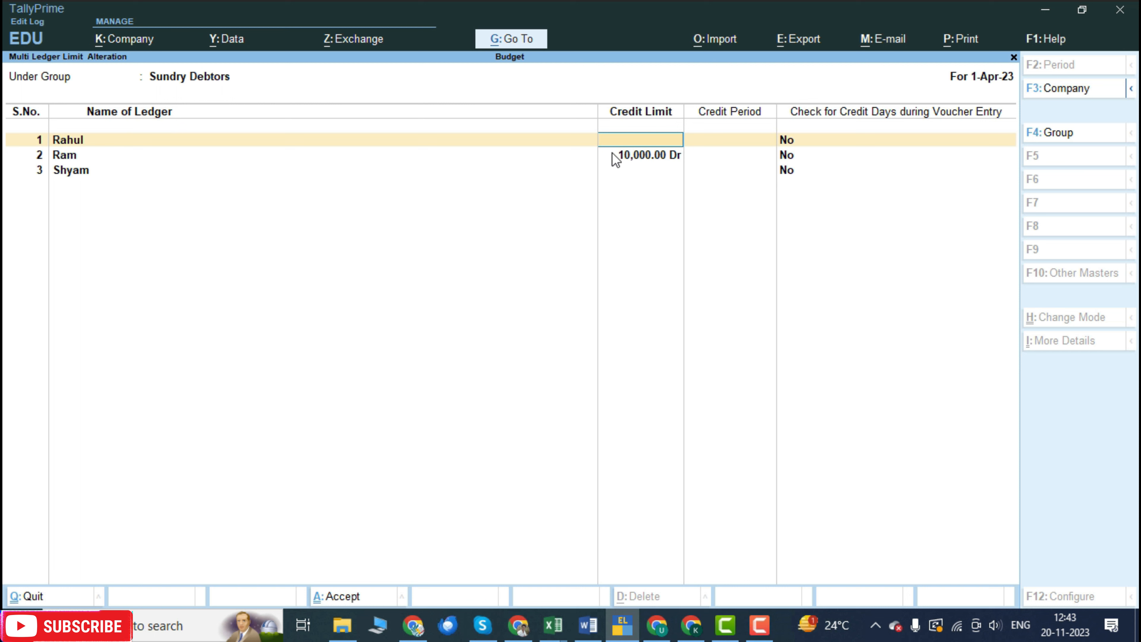
Step: Set the credit limit to 5,000 for the first ledger and 2,000 for the third ledger, and save the limits
{"action": "type", "text": "5000"}
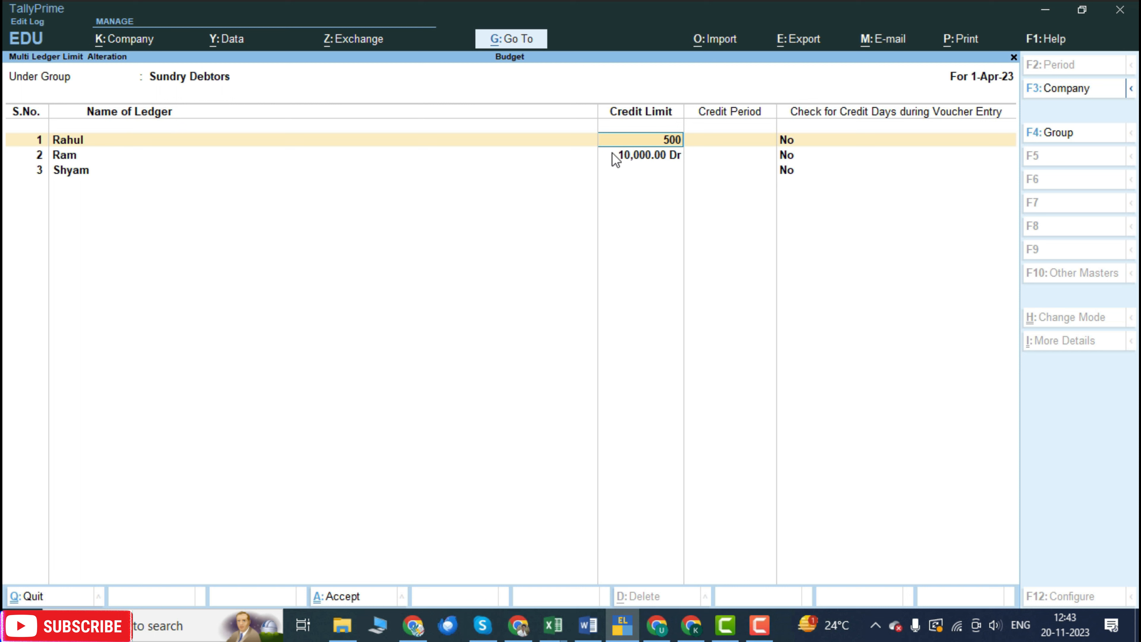
{"action": "key", "text": "Return"}
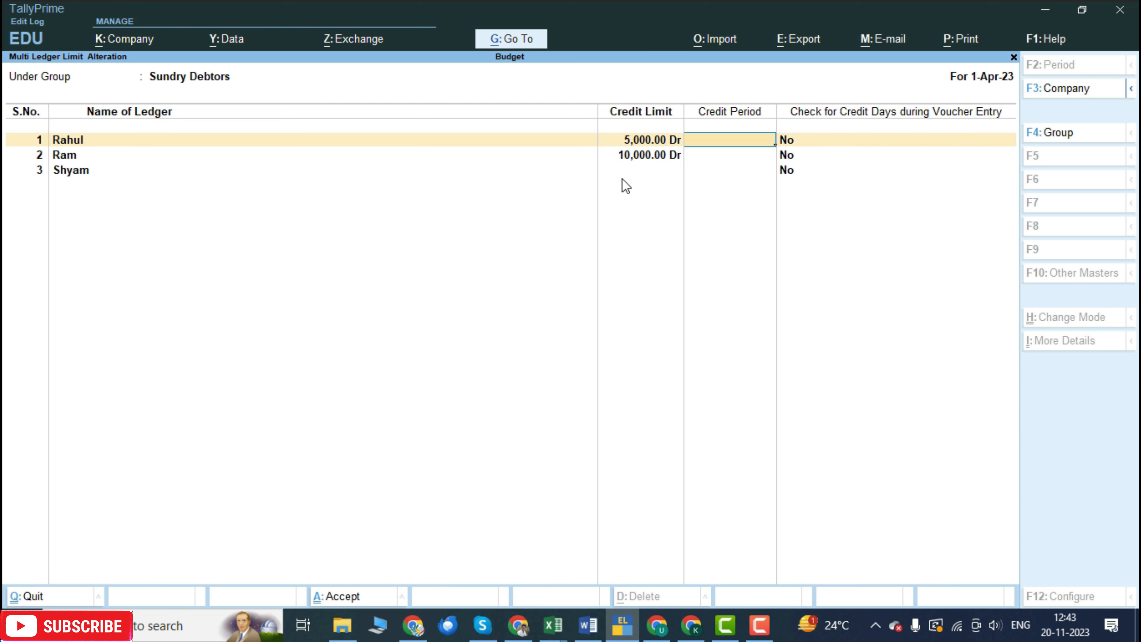
{"action": "left_click", "coordinate": [655, 171]}
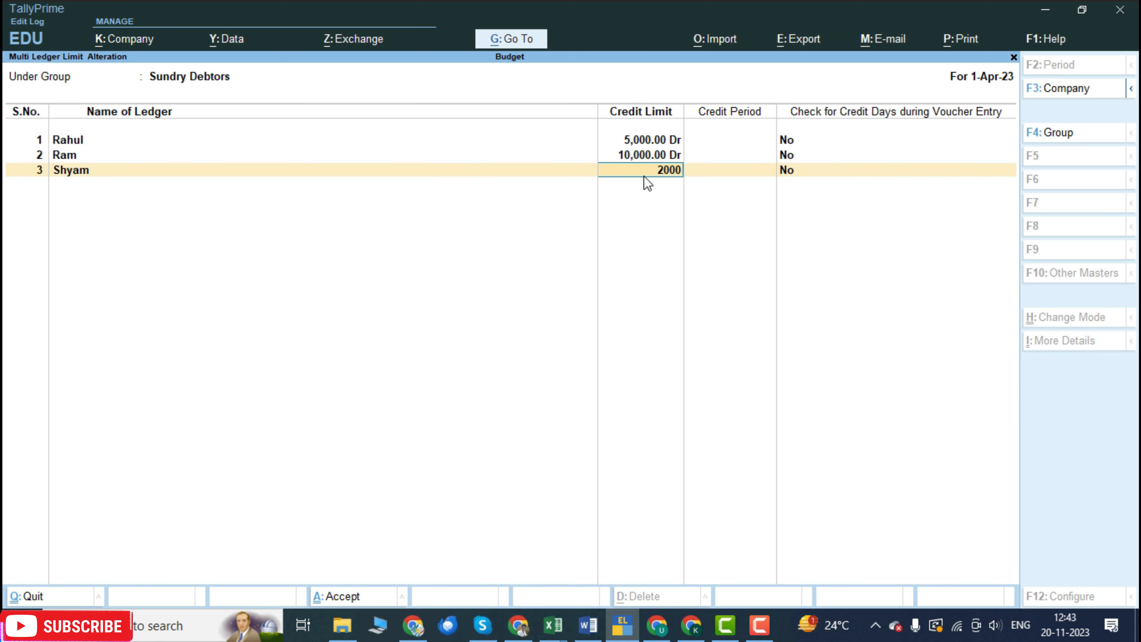
{"action": "key", "text": "Return"}
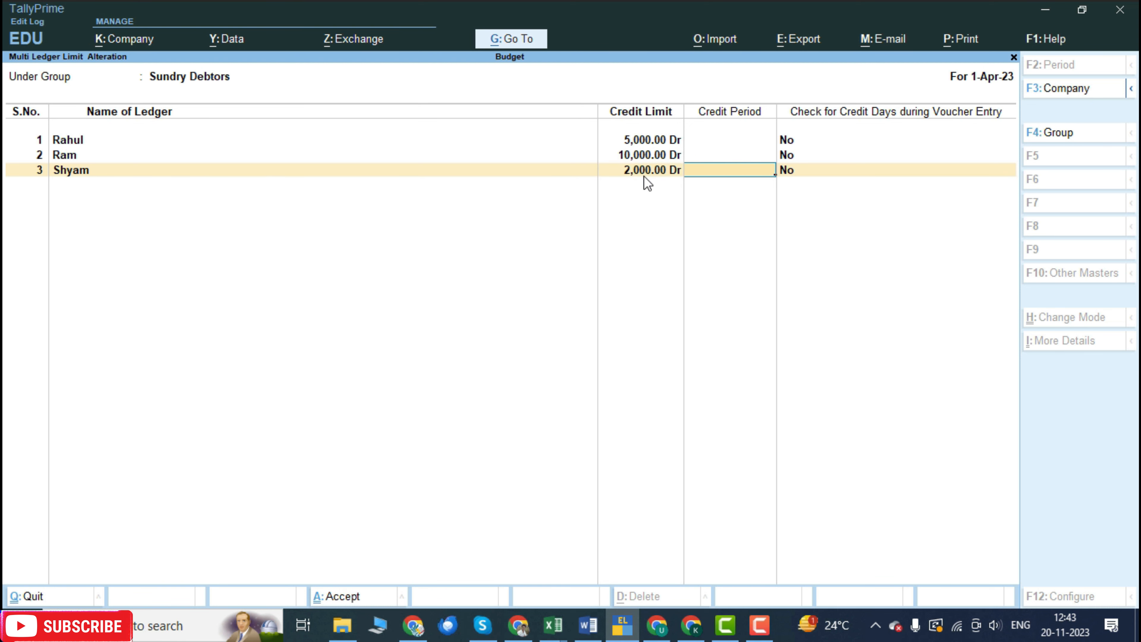
{"action": "key", "text": "ctrl+a"}
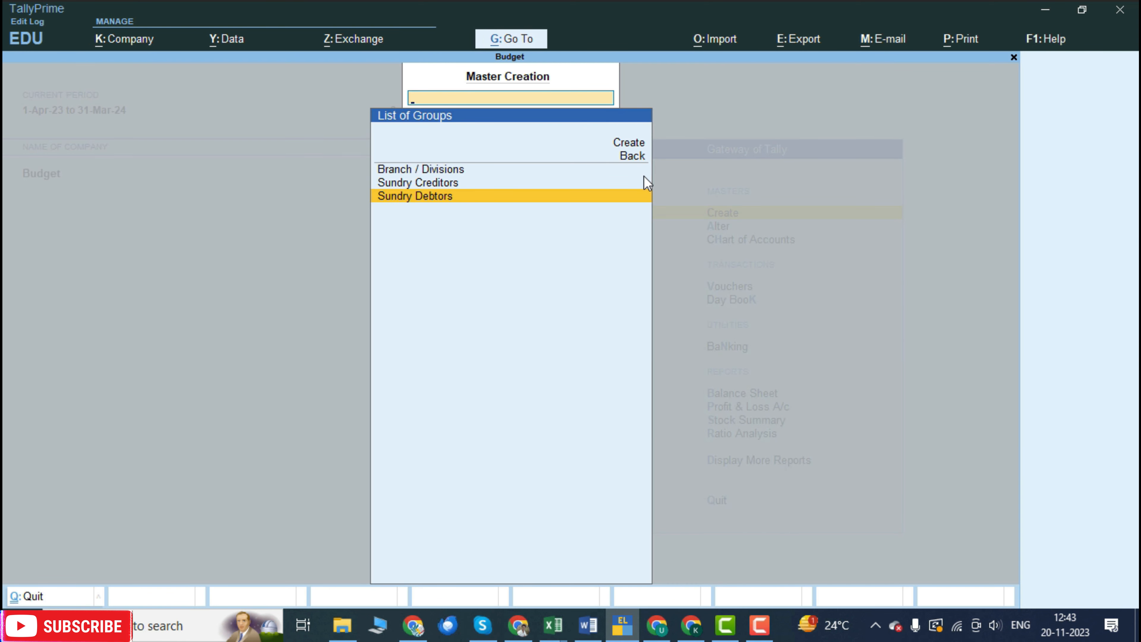
Step: Reopen the Credit Limits master for the Sundry Debtors group to review the saved limits
{"action": "key", "text": "Up"}
{"action": "key", "text": "Up"}
{"action": "key", "text": "Down"}
{"action": "key", "text": "Down"}
{"action": "key", "text": "Up"}
{"action": "key", "text": "Up"}
{"action": "key", "text": "Down"}
{"action": "key", "text": "Down"}
{"action": "key", "text": "Up"}
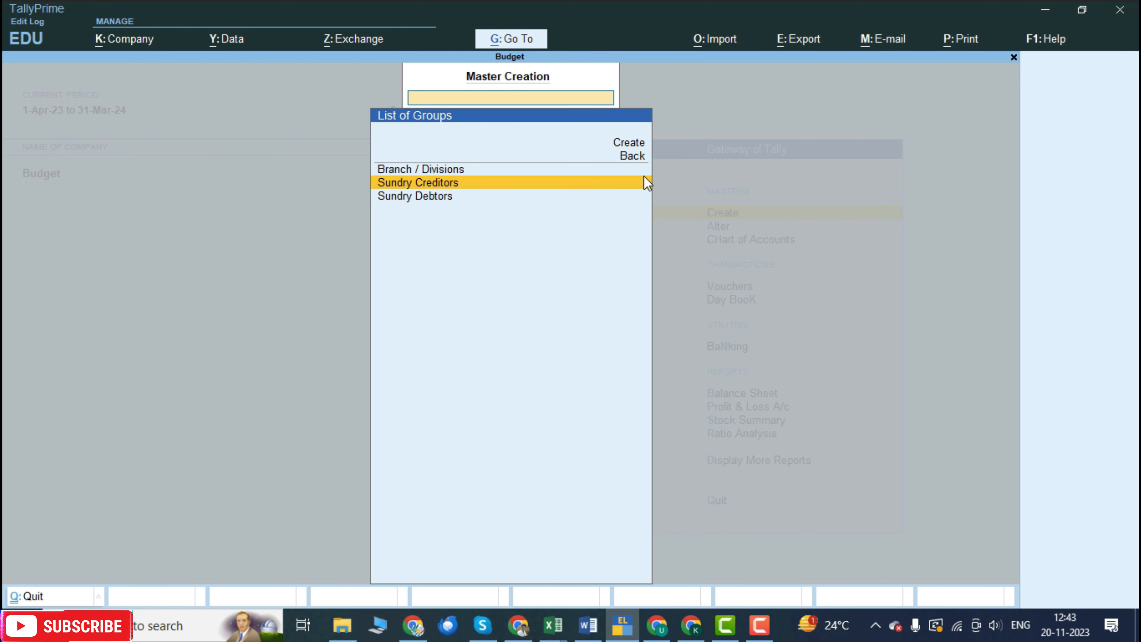
{"action": "key", "text": "Up"}
{"action": "key", "text": "Down"}
{"action": "key", "text": "Down"}
{"action": "key", "text": "Return"}
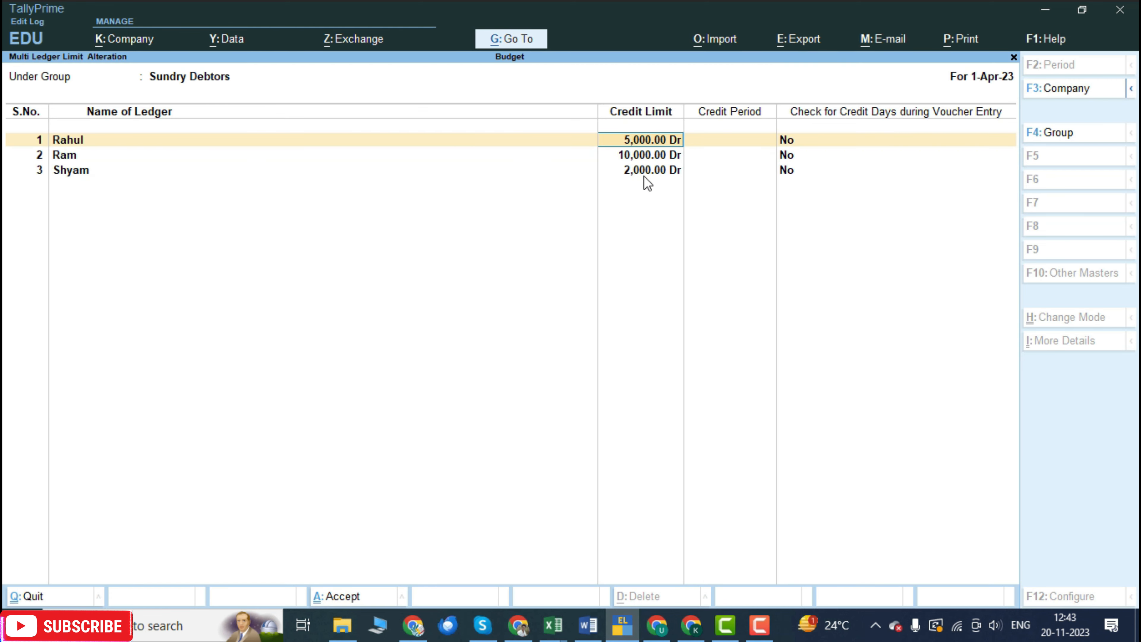